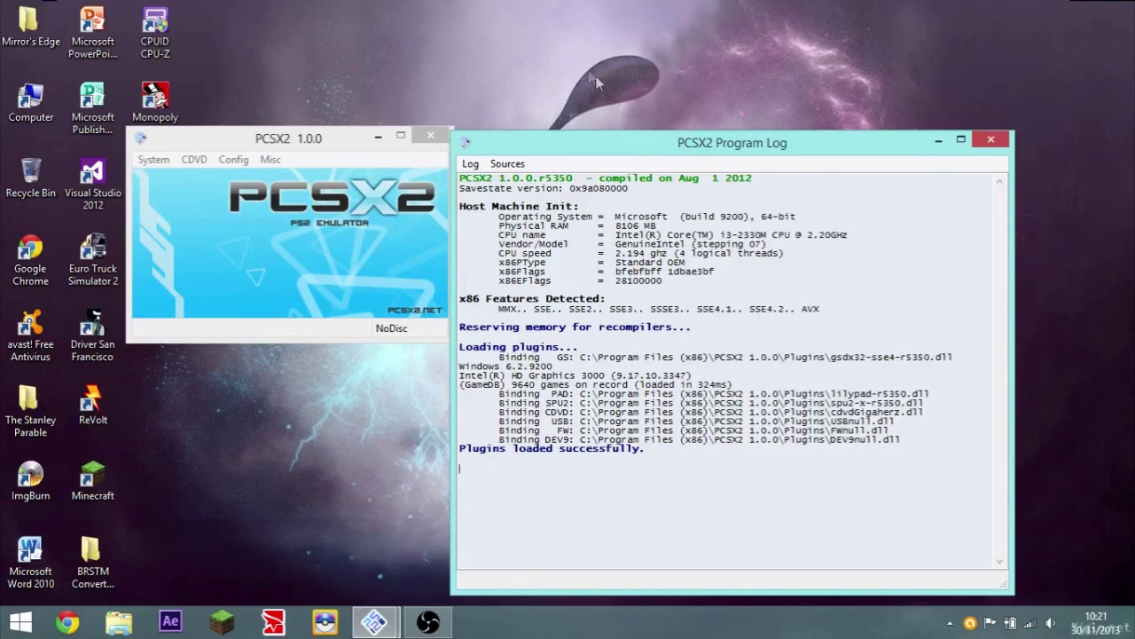
# - Check the Core i3 2330M processor details in CPU-Z, then minimize CPU-Z
pyautogui.click(316, 139)
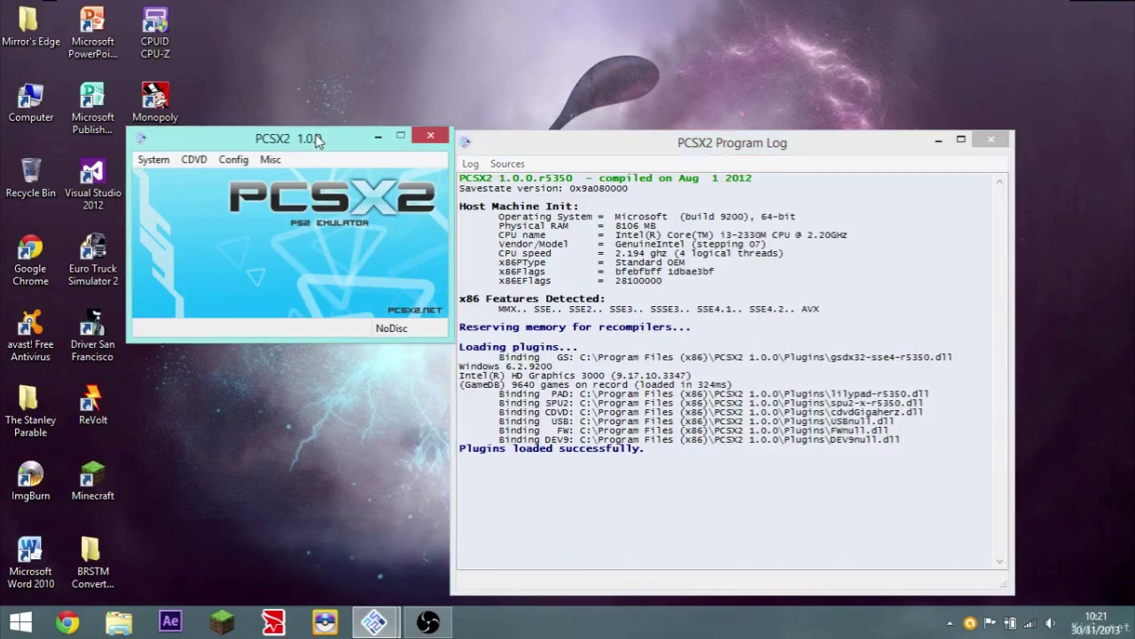
pyautogui.doubleClick(156, 31)
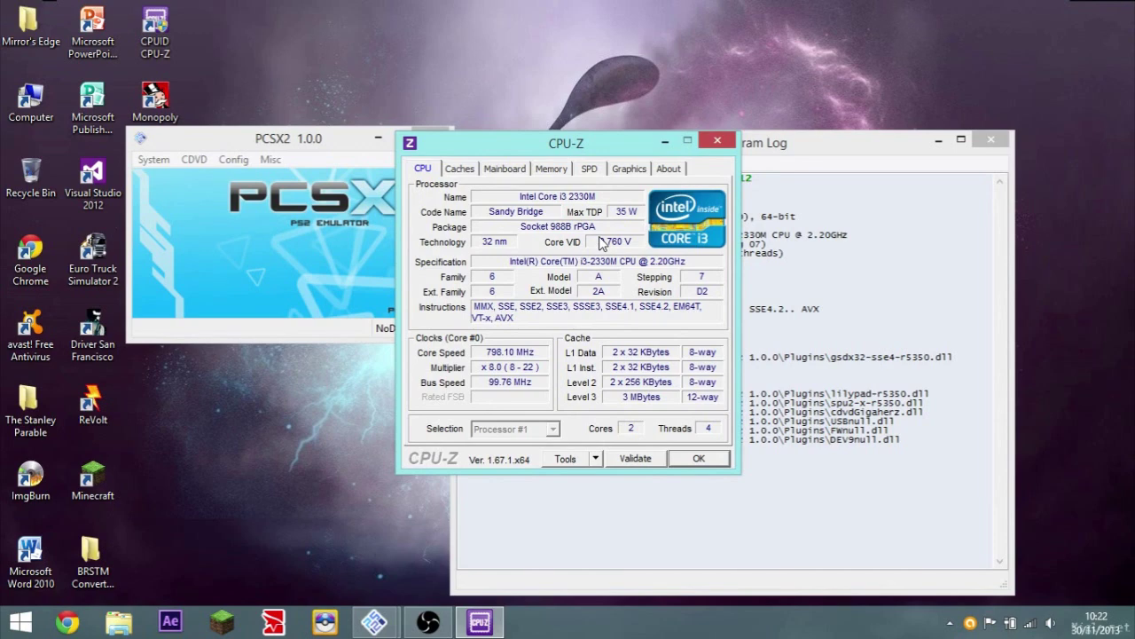
pyautogui.click(665, 140)
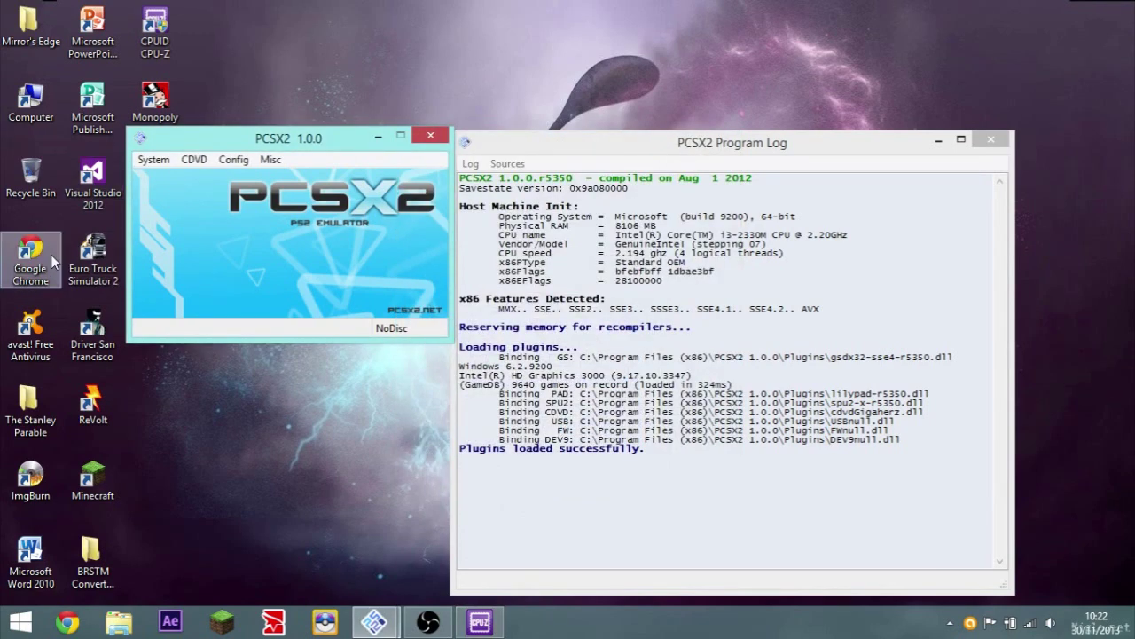
# - Open the Plugin/BIOS Selector and view the GS plugin list, then bring CPU-Z forward
pyautogui.click(234, 160)
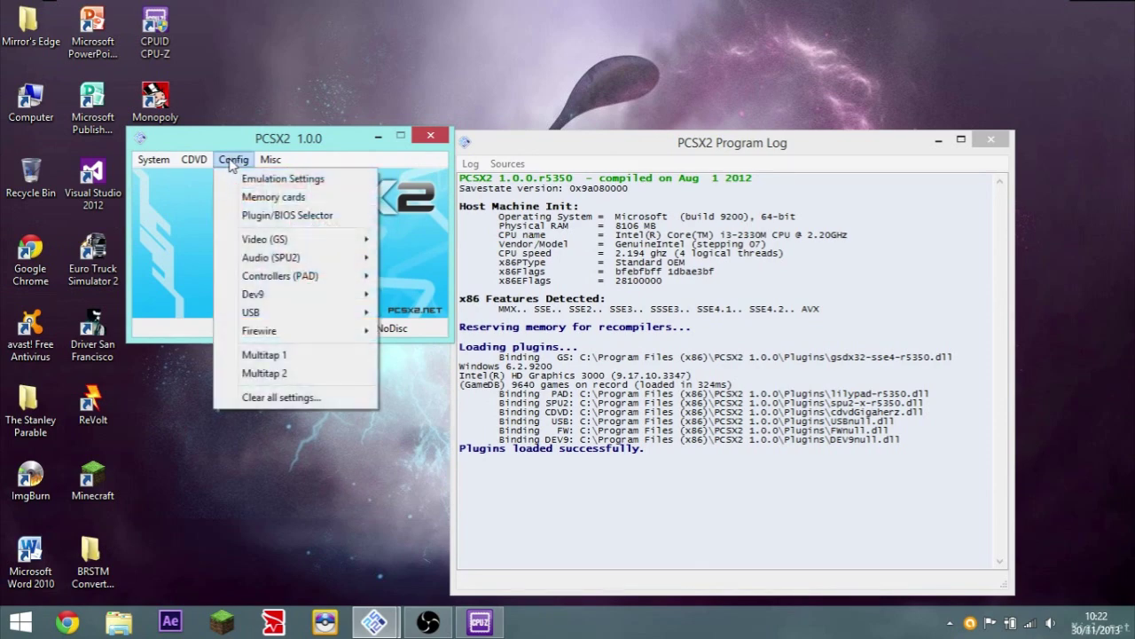
pyautogui.click(263, 218)
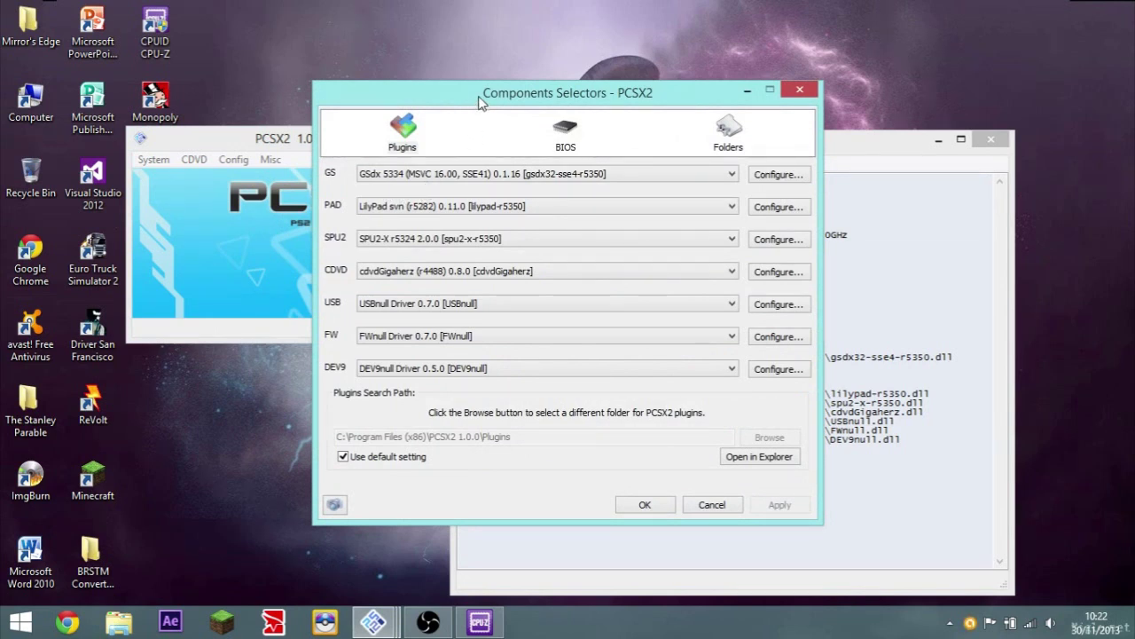
pyautogui.click(623, 178)
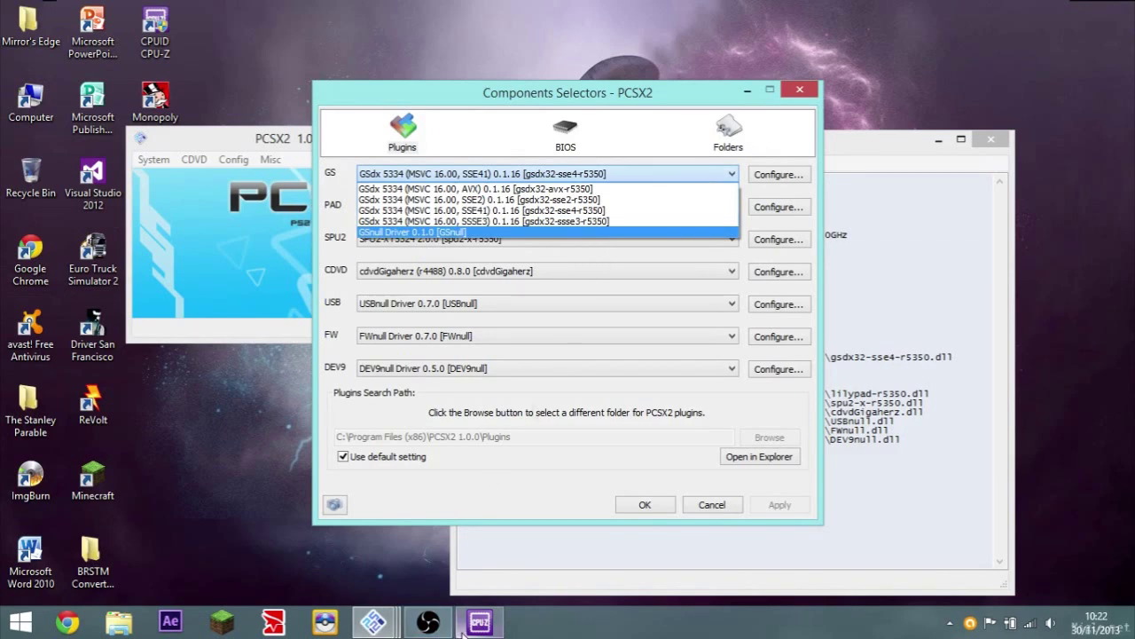
pyautogui.moveTo(466, 630)
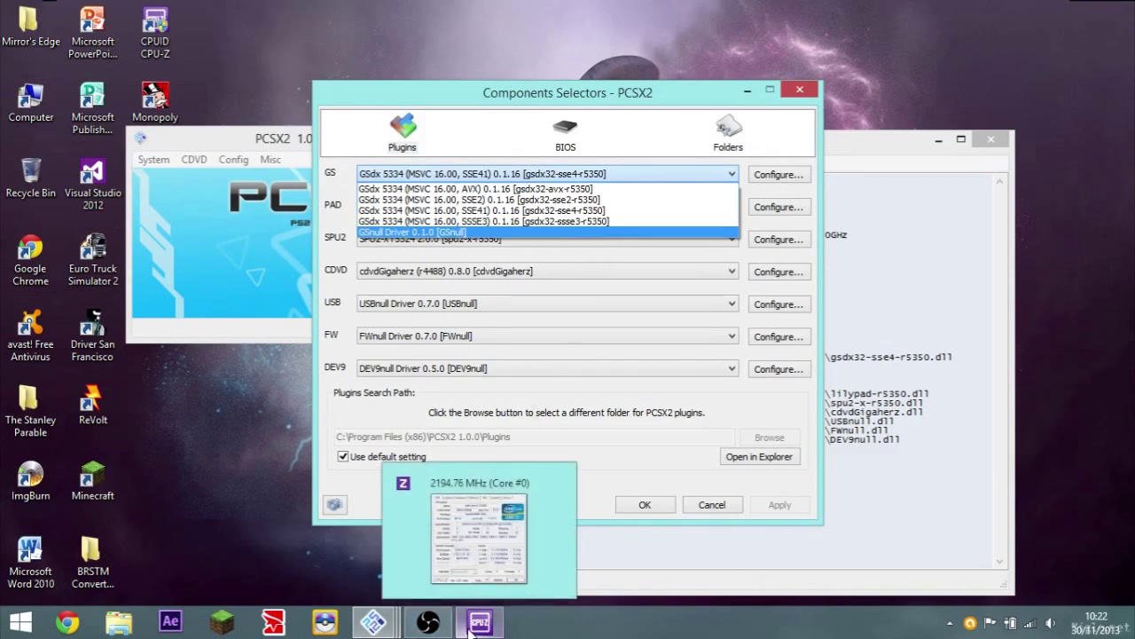
pyautogui.click(470, 627)
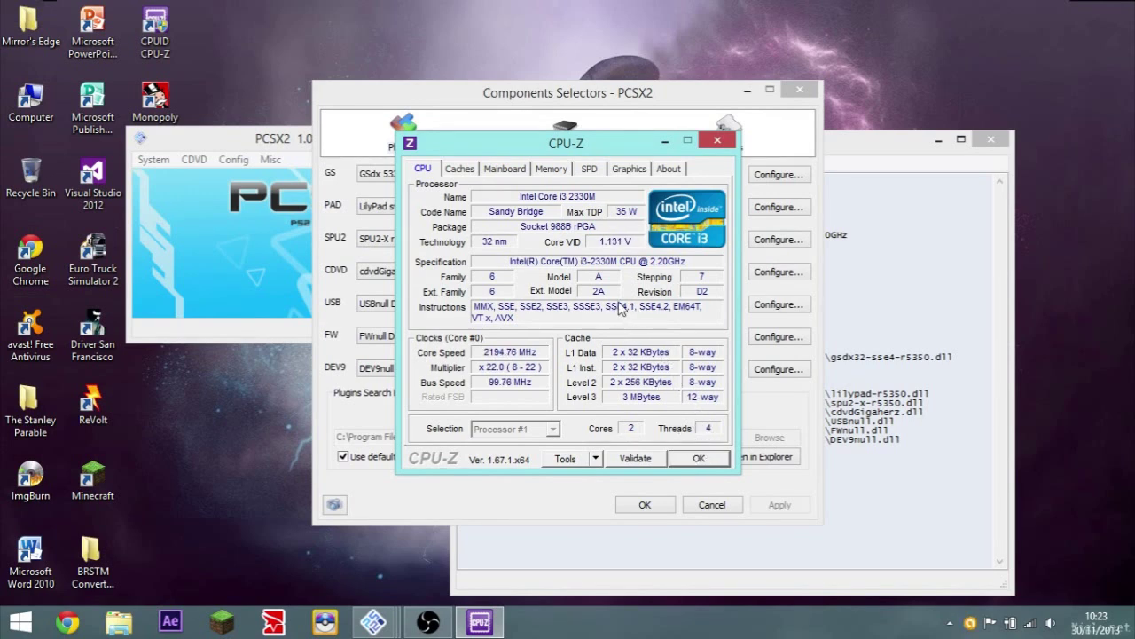
# - Close CPU-Z so the Components Selectors dialog is in front
pyautogui.click(680, 459)
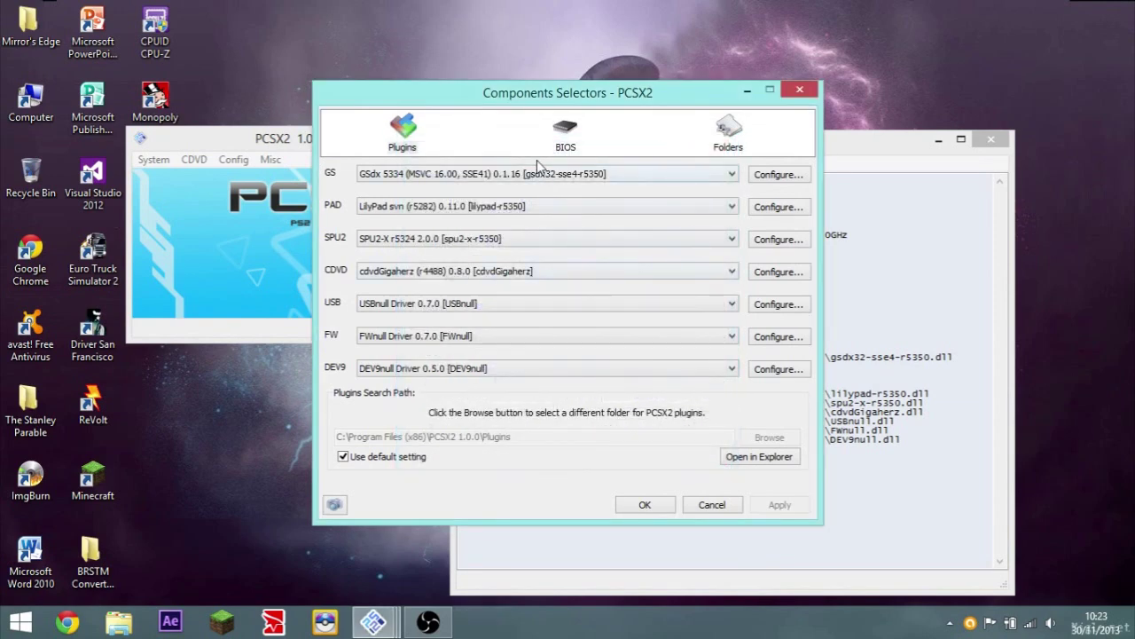
# - Select GSdx SSE41 as the GS graphics plugin
pyautogui.click(541, 173)
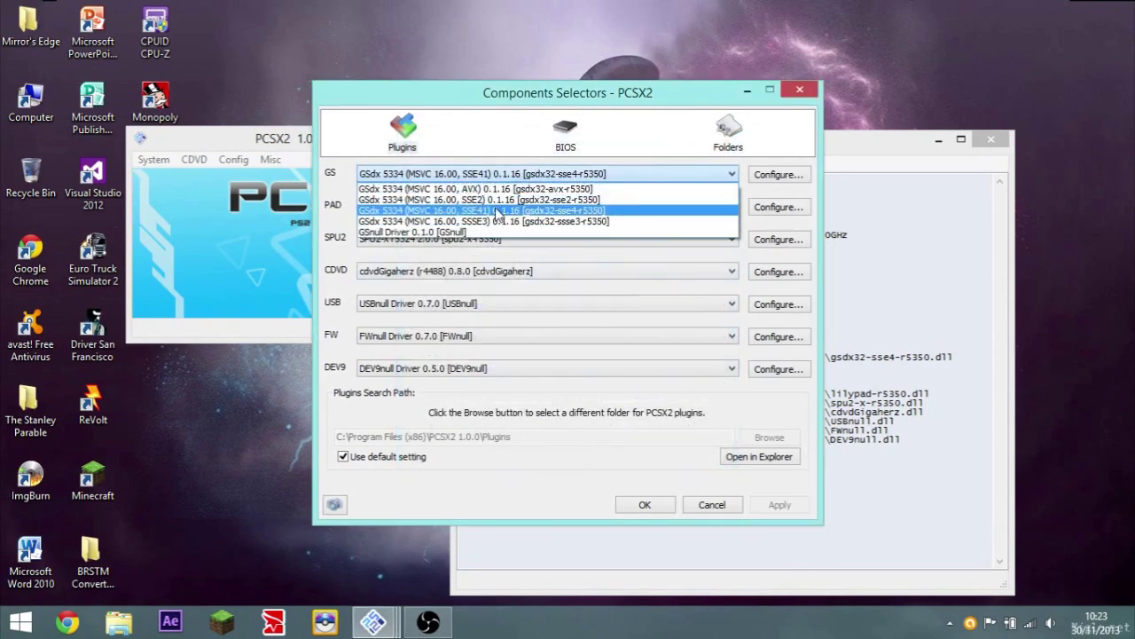
pyautogui.click(499, 211)
pyautogui.click(470, 175)
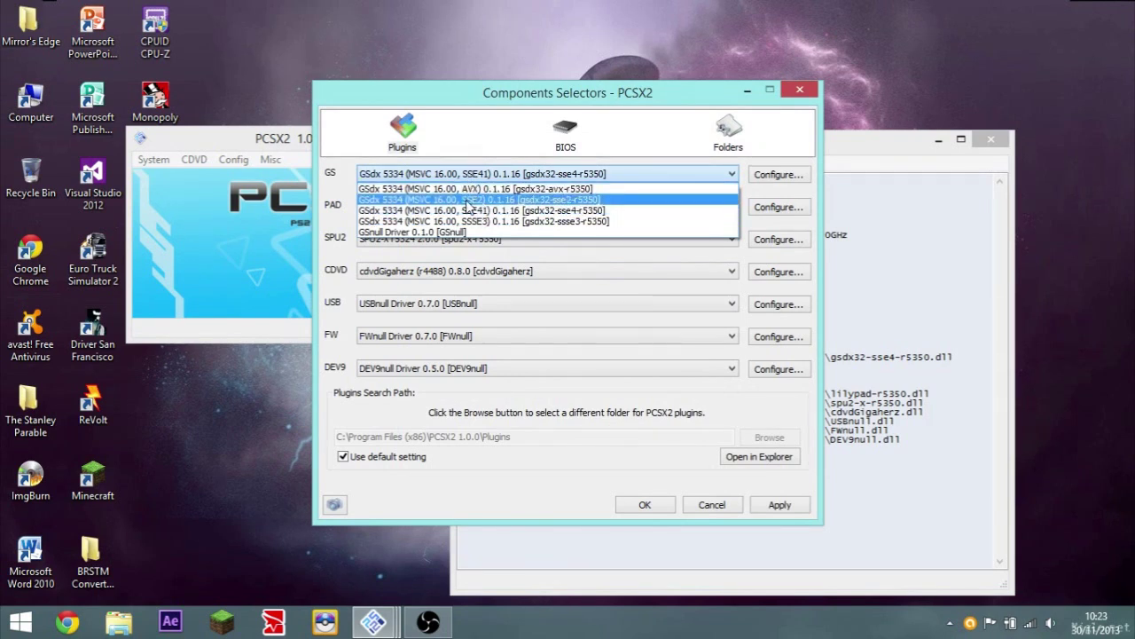
pyautogui.click(486, 211)
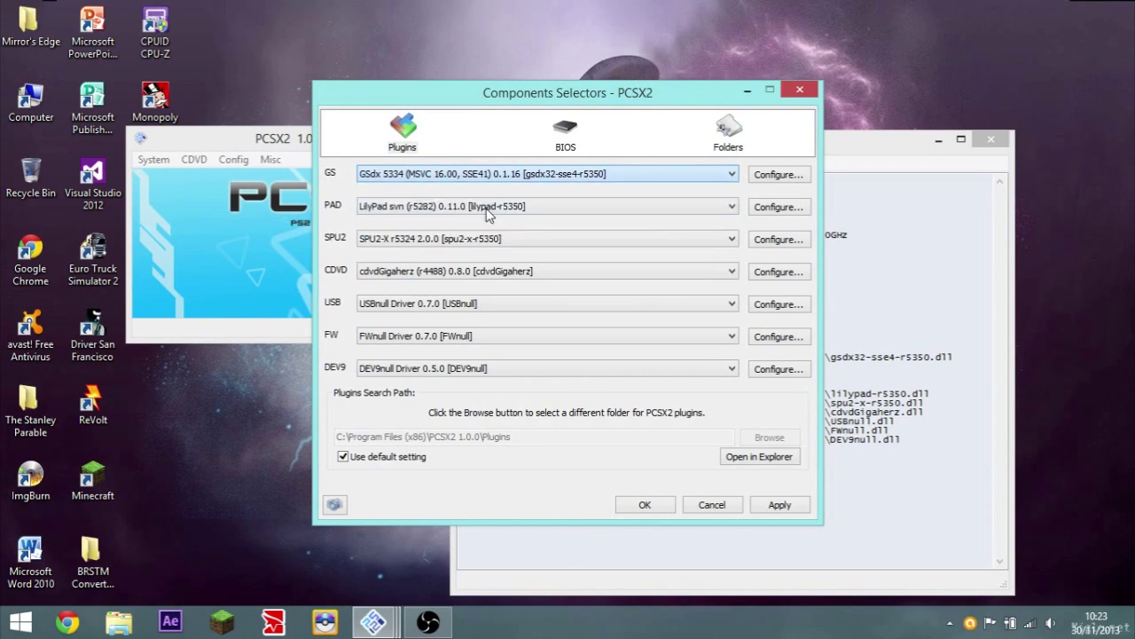
# - Review the Pad 1 key bindings in the LilyPad controller settings
pyautogui.click(777, 207)
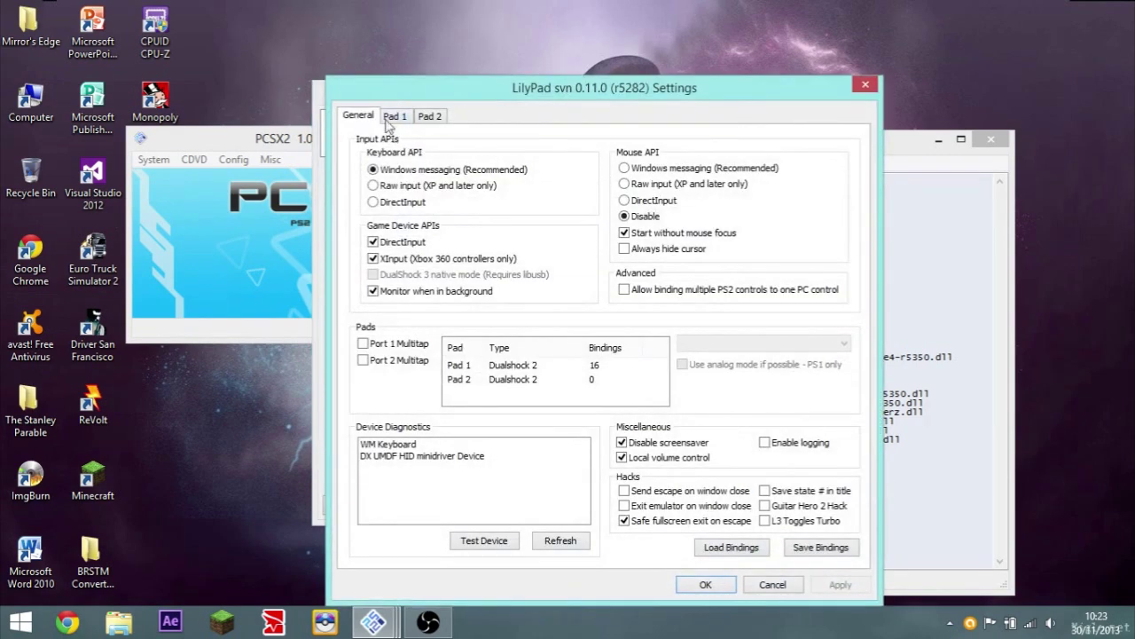
pyautogui.click(395, 117)
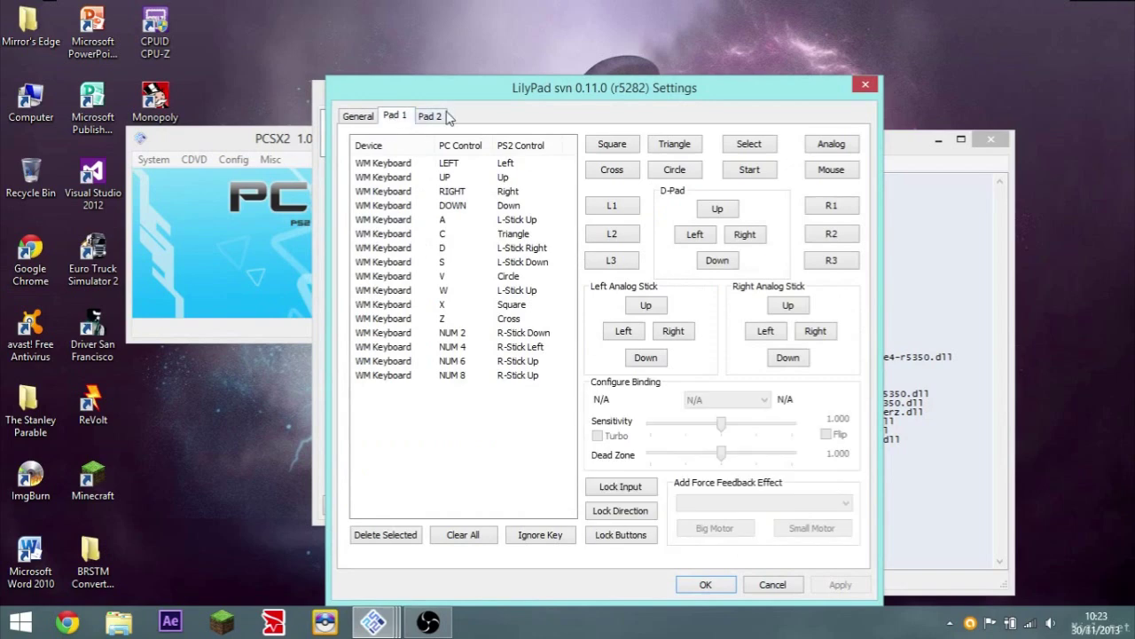
pyautogui.click(868, 87)
pyautogui.click(760, 174)
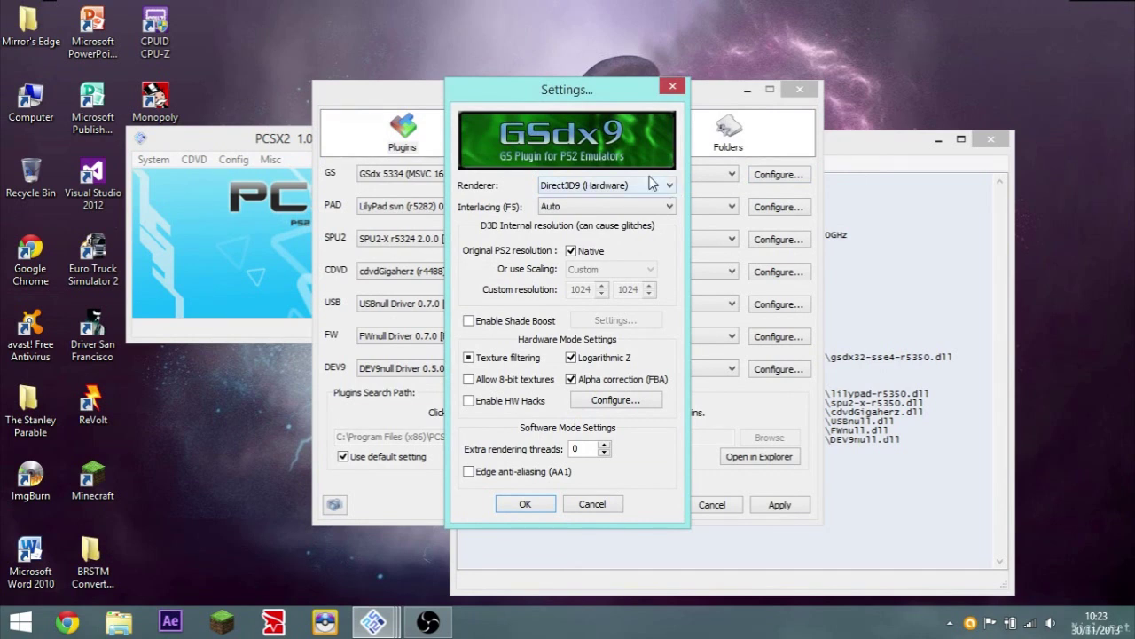
# - Save GSdx with Direct3D9 (Hardware), Auto interlacing, native resolution and partial texture filtering
pyautogui.click(644, 188)
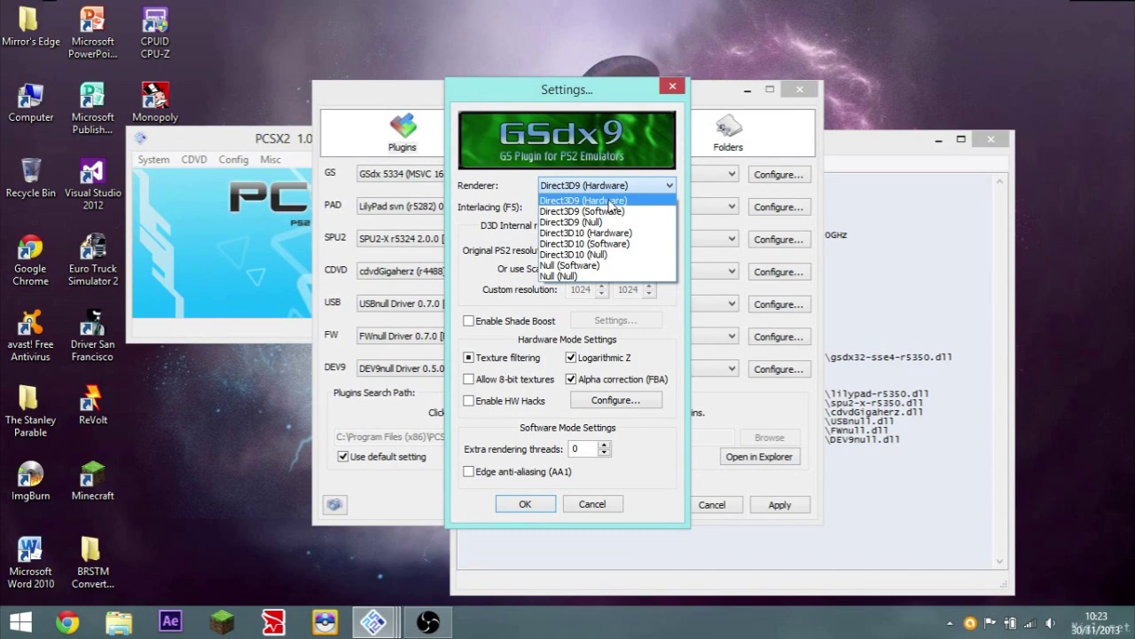
pyautogui.click(615, 200)
pyautogui.click(613, 207)
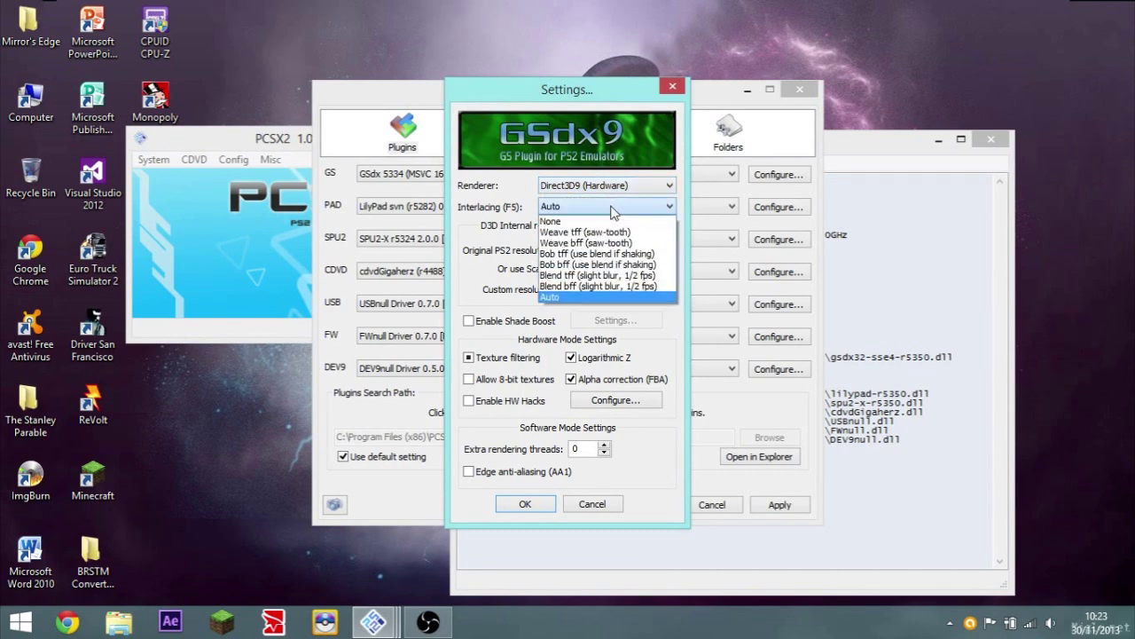
pyautogui.click(618, 298)
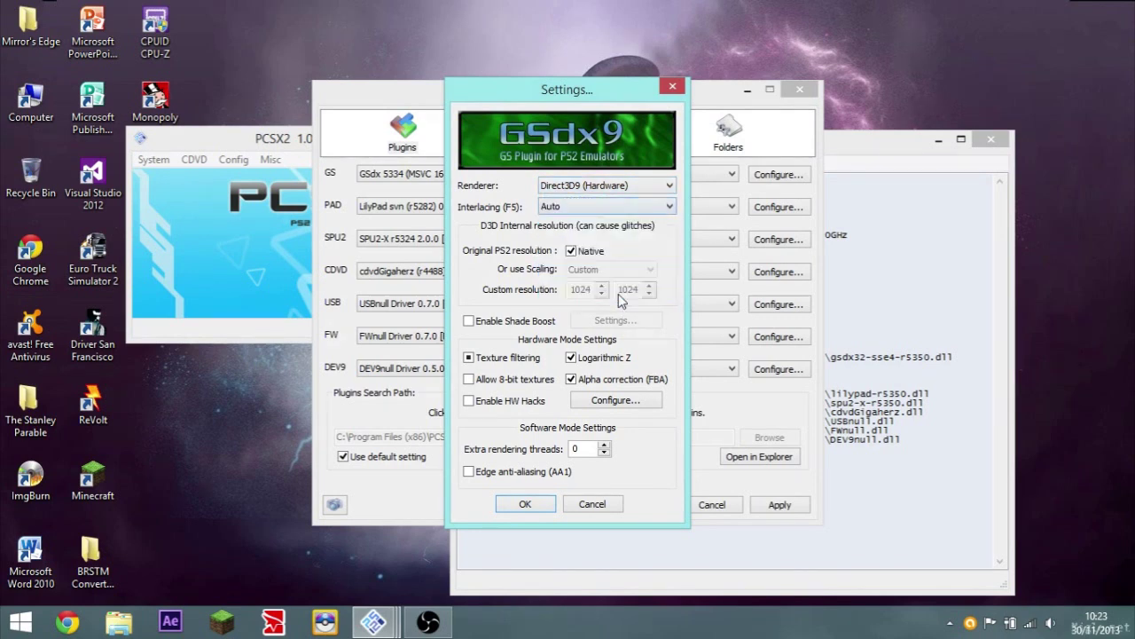
pyautogui.click(570, 251)
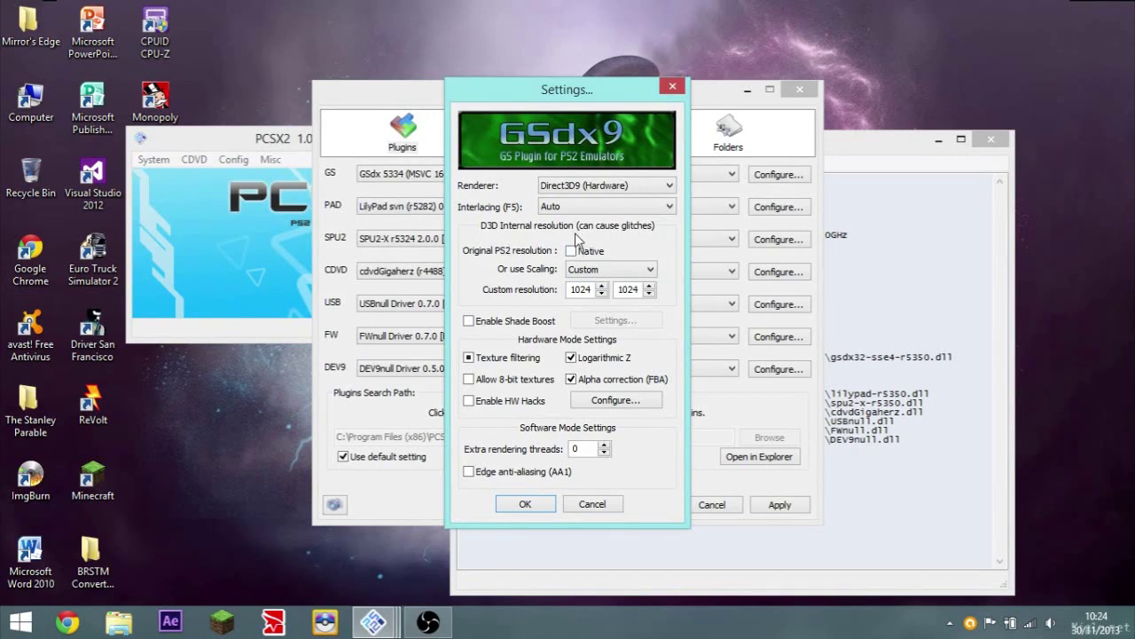
pyautogui.click(571, 251)
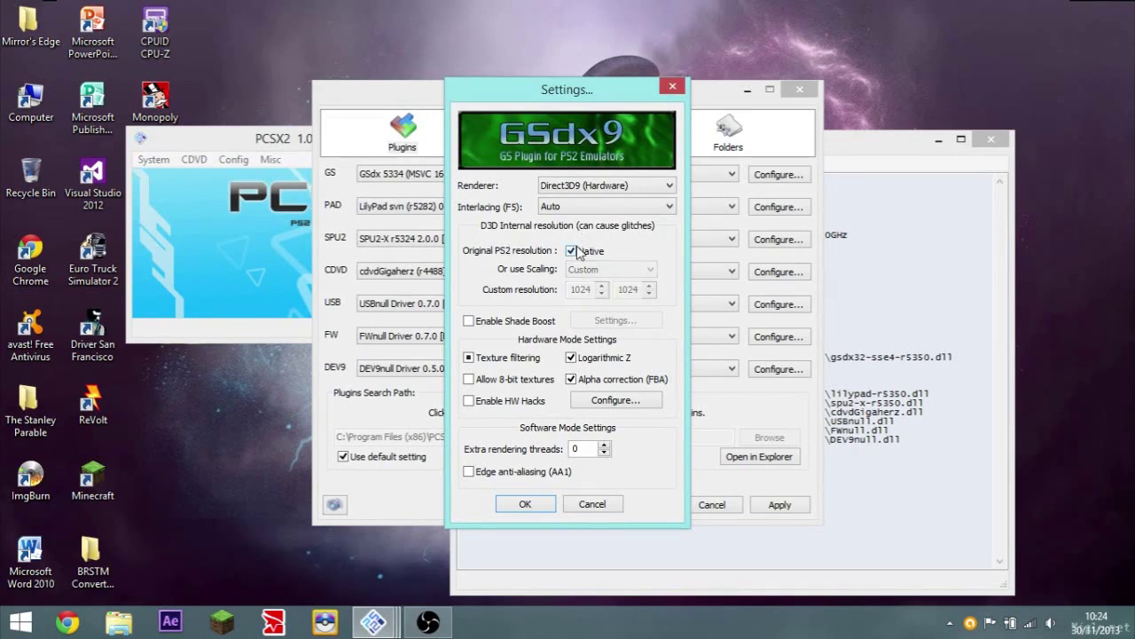
pyautogui.click(470, 359)
pyautogui.click(471, 359)
pyautogui.click(536, 504)
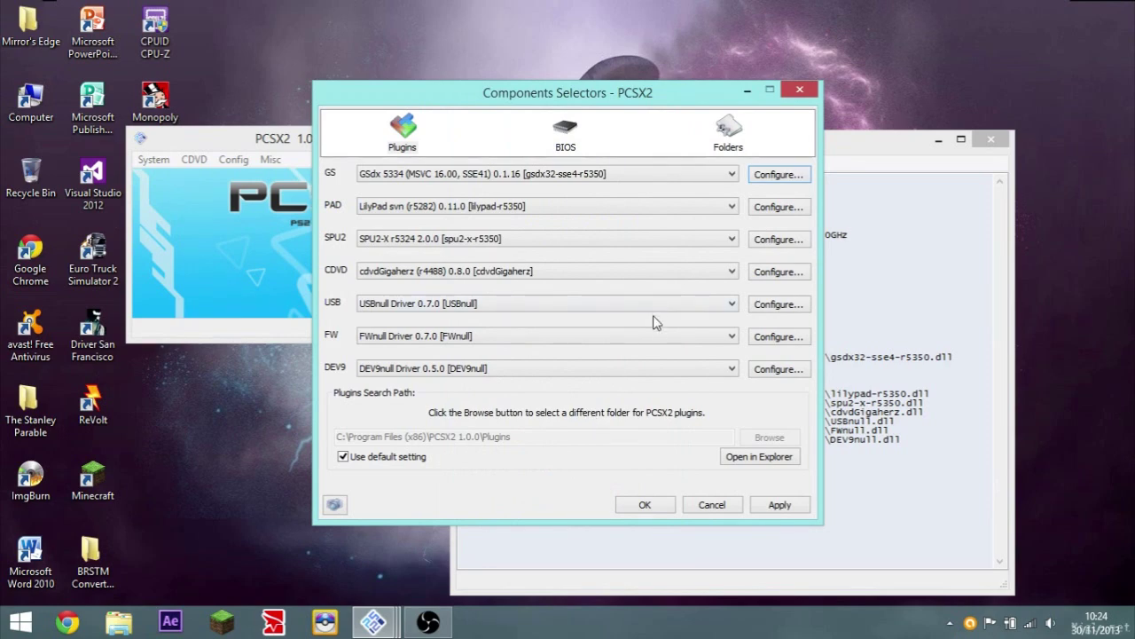
pyautogui.click(798, 241)
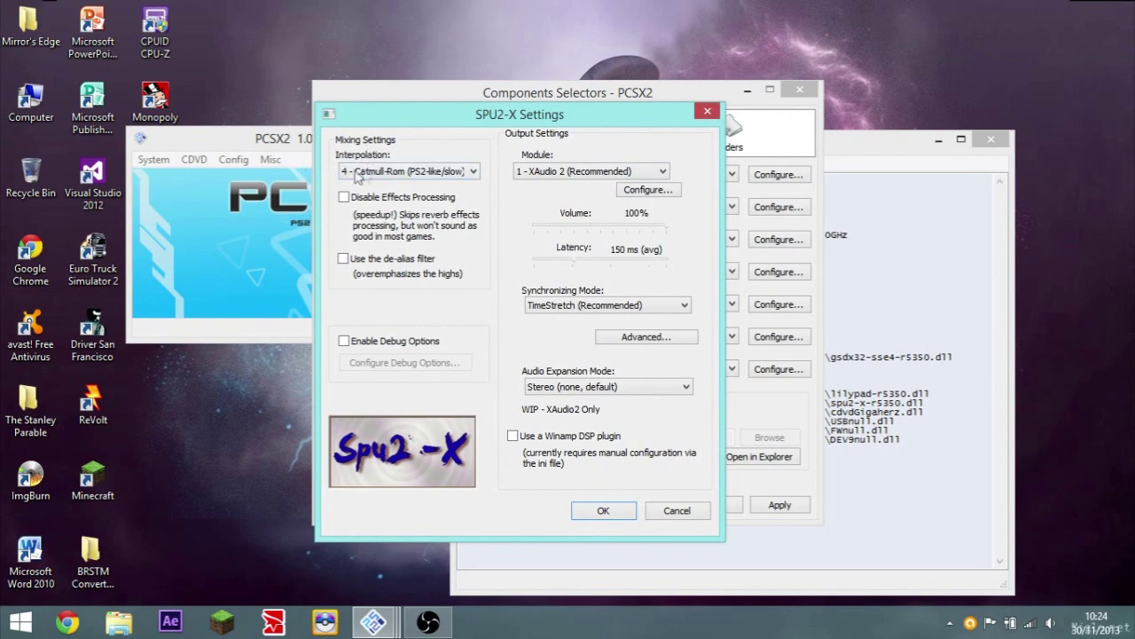
# - Set SPU2-X interpolation to 2 - Cubic and disable audio effects processing
pyautogui.click(411, 172)
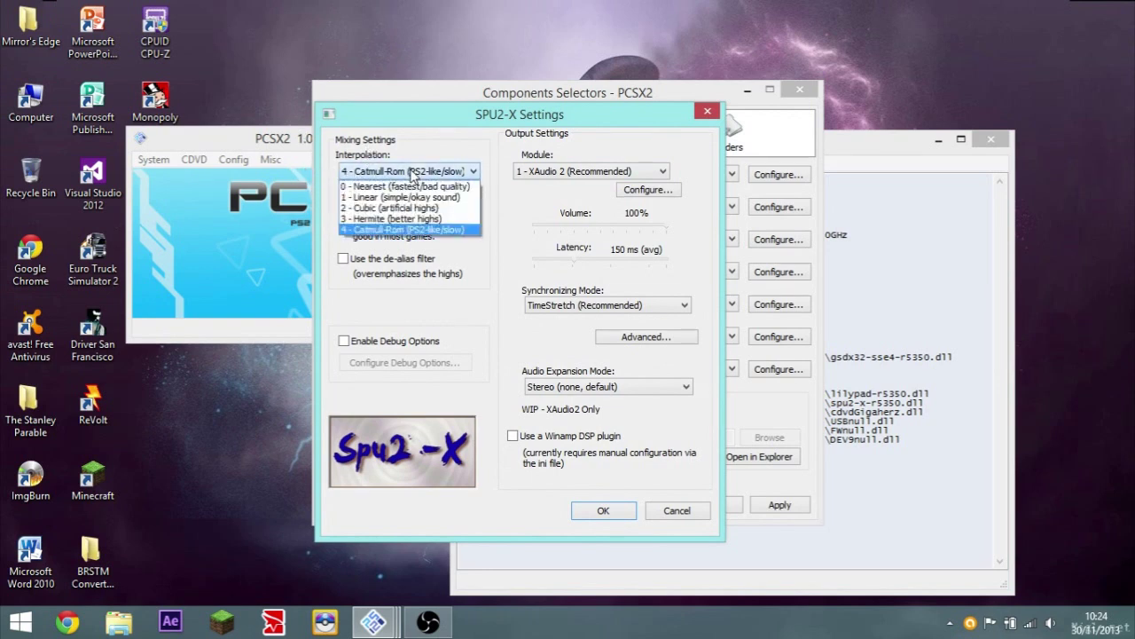
pyautogui.click(450, 215)
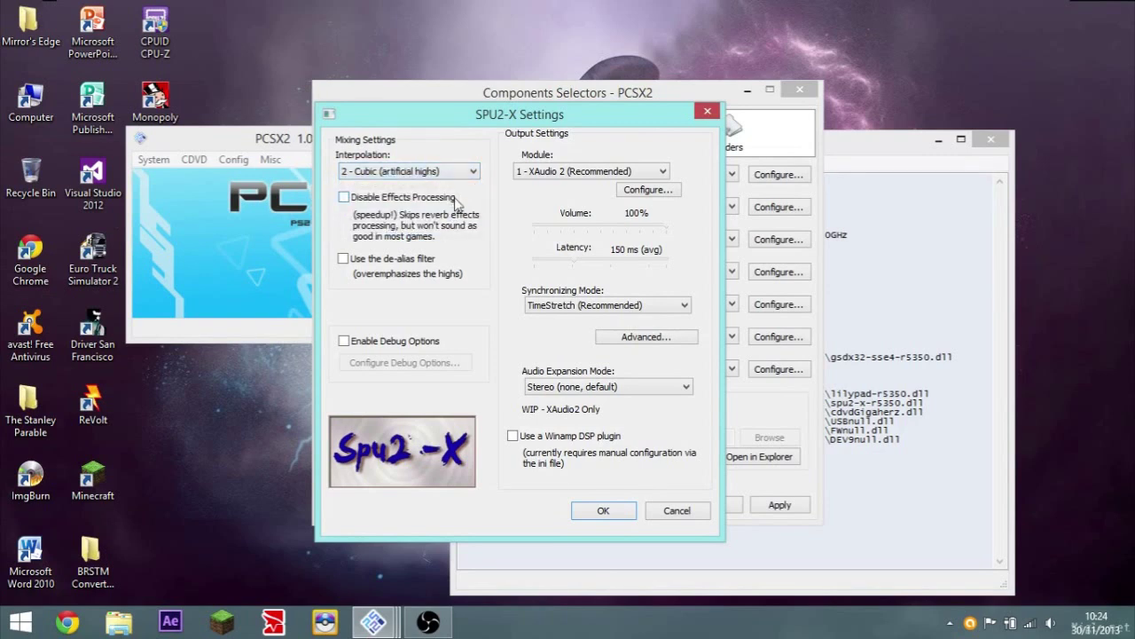
pyautogui.click(456, 174)
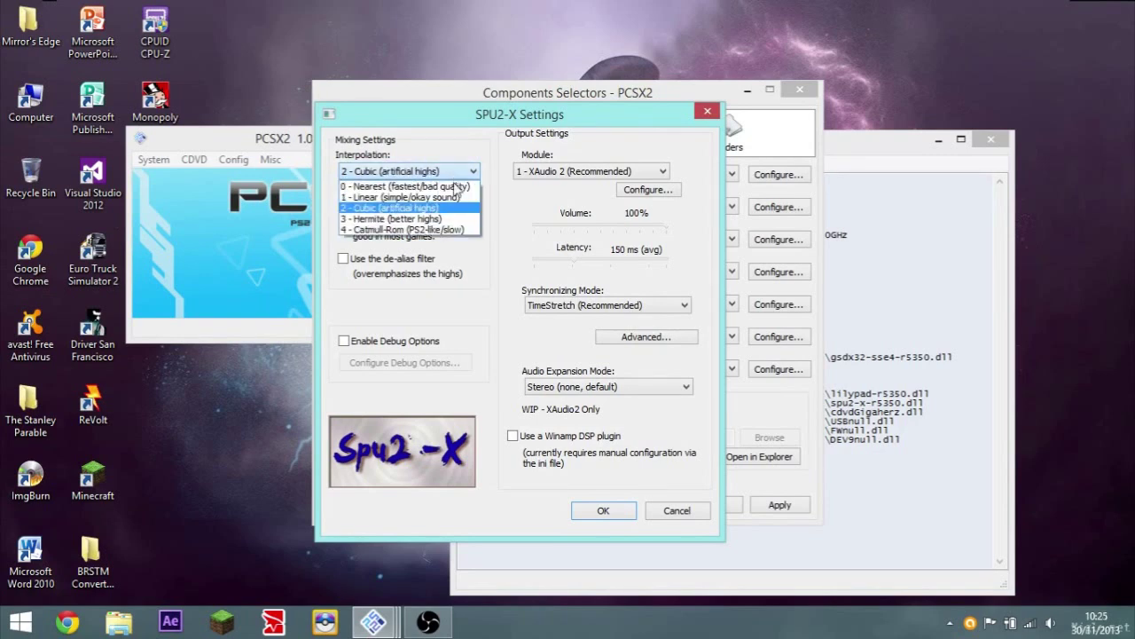
pyautogui.click(456, 198)
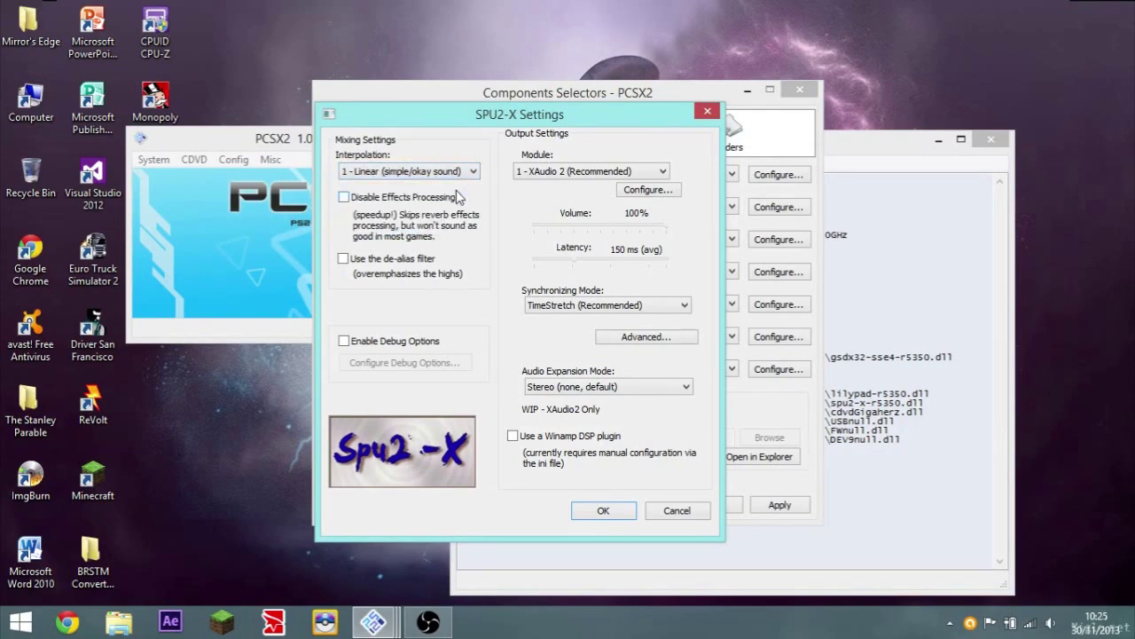
pyautogui.click(460, 174)
pyautogui.click(454, 207)
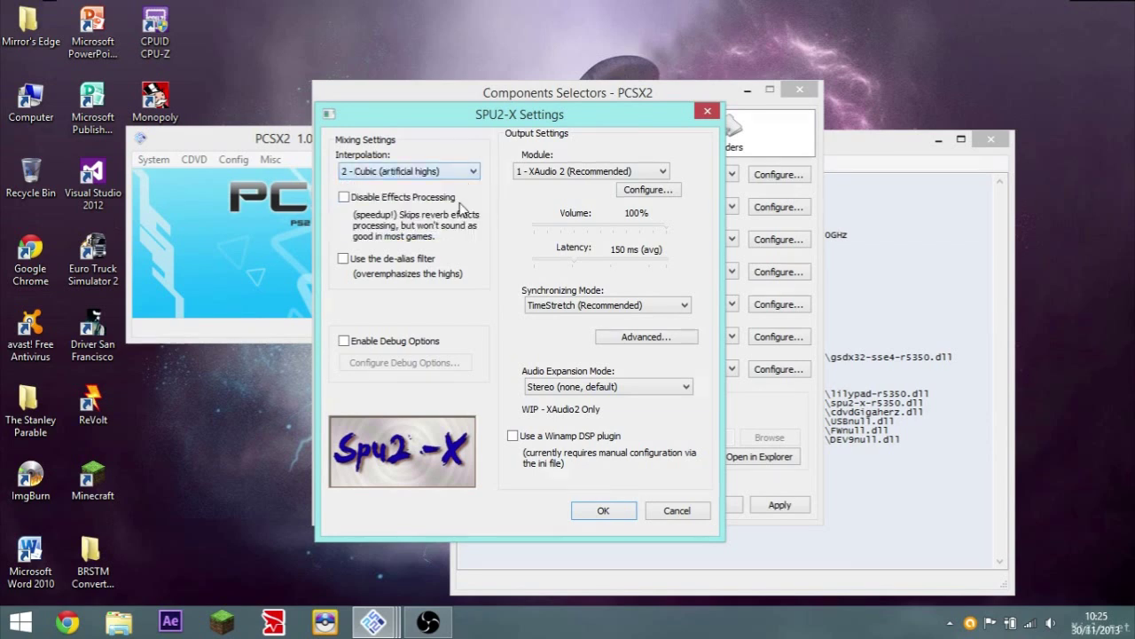
pyautogui.click(413, 199)
# - Try Portaudio, then keep XAudio 2 as the audio output module
pyautogui.click(546, 174)
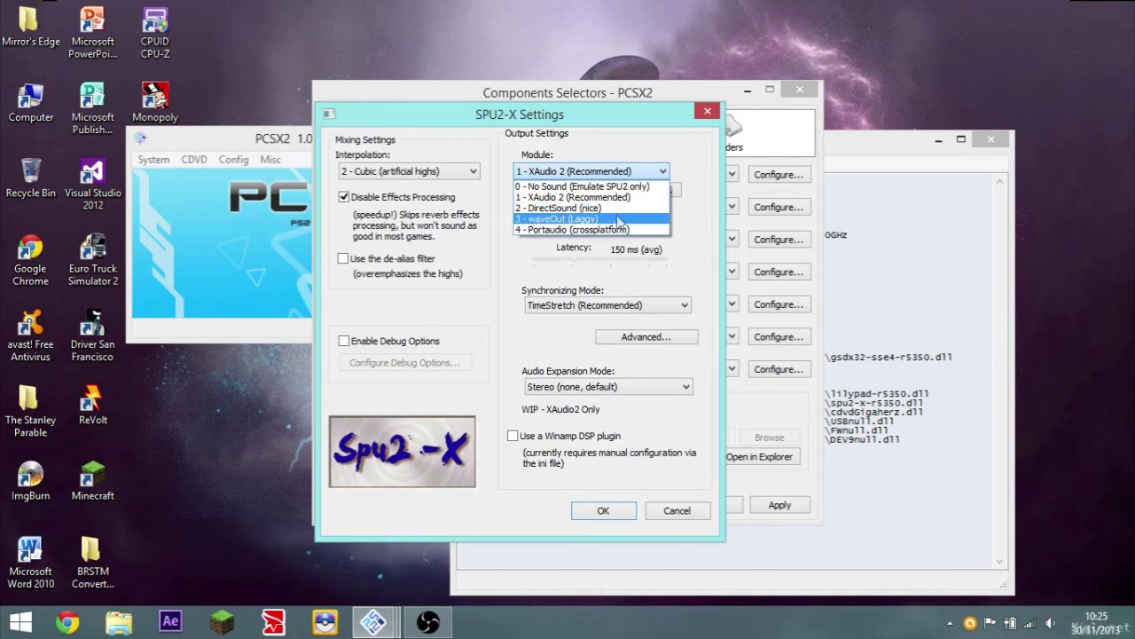
pyautogui.click(592, 230)
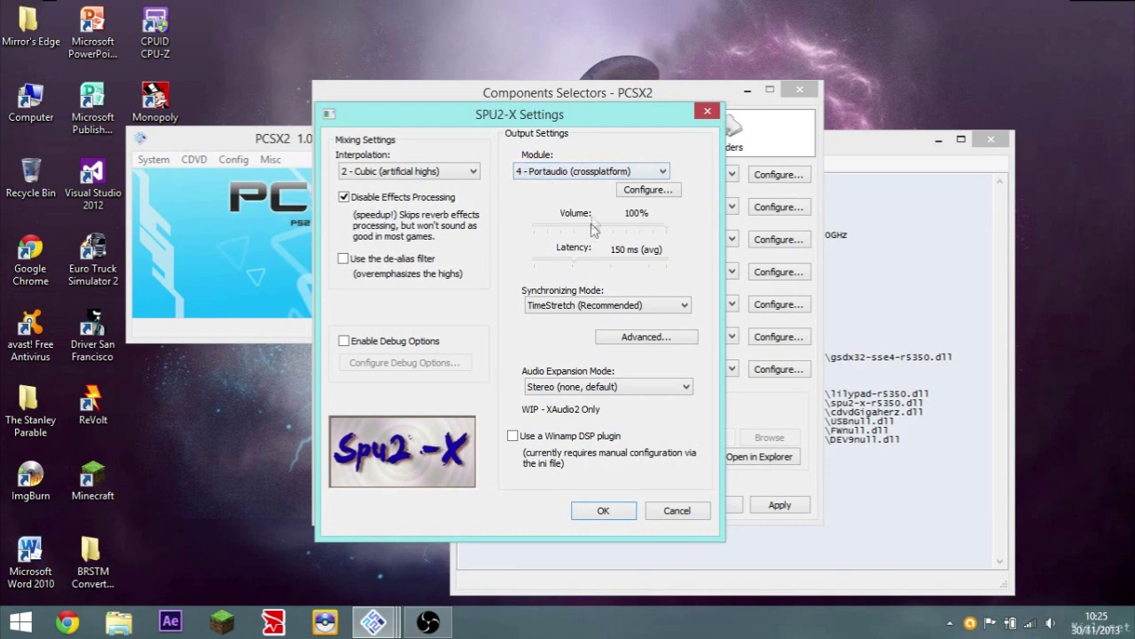
pyautogui.click(600, 173)
pyautogui.click(581, 196)
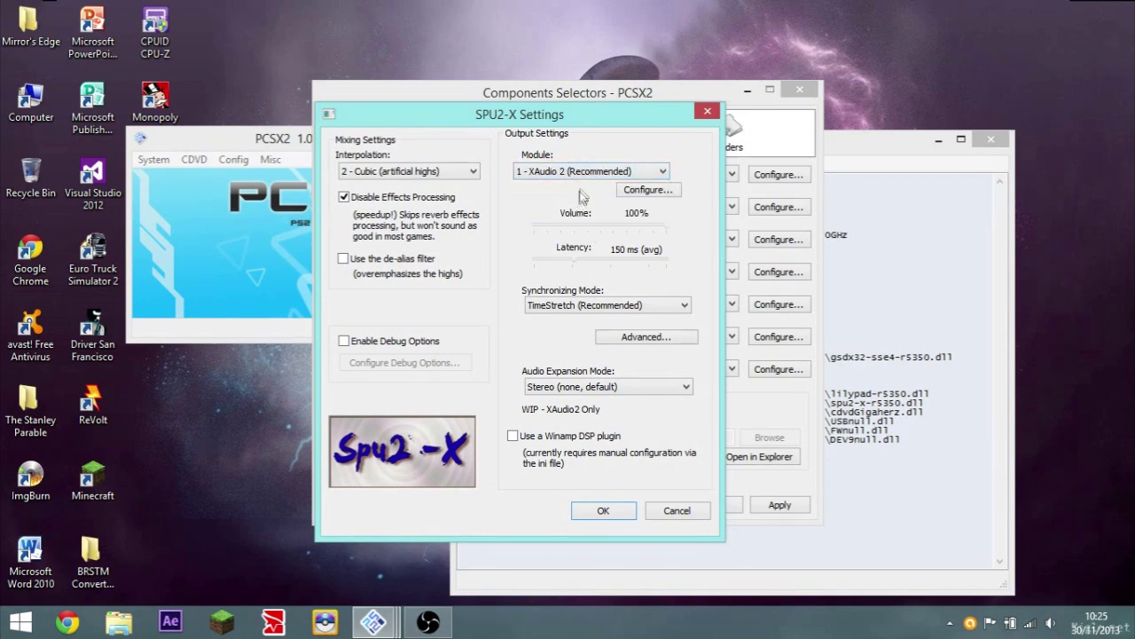
pyautogui.click(587, 173)
pyautogui.click(574, 197)
# - Keep TimeStretch synchronizing and Stereo expansion mode, then save the SPU2-X settings
pyautogui.click(586, 306)
pyautogui.click(590, 321)
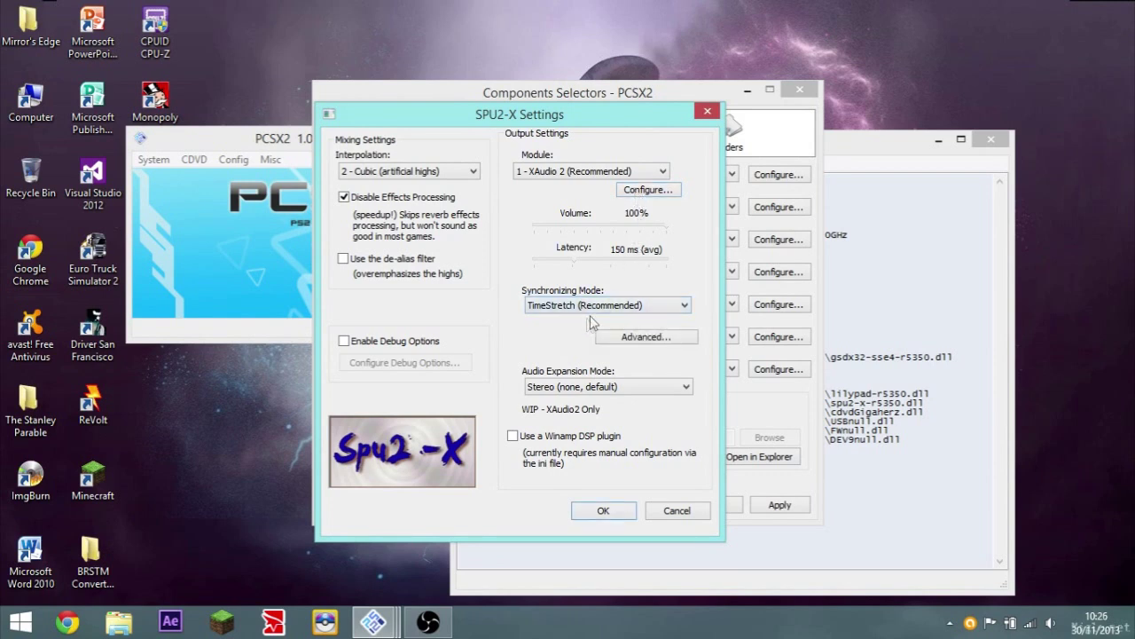
pyautogui.click(632, 336)
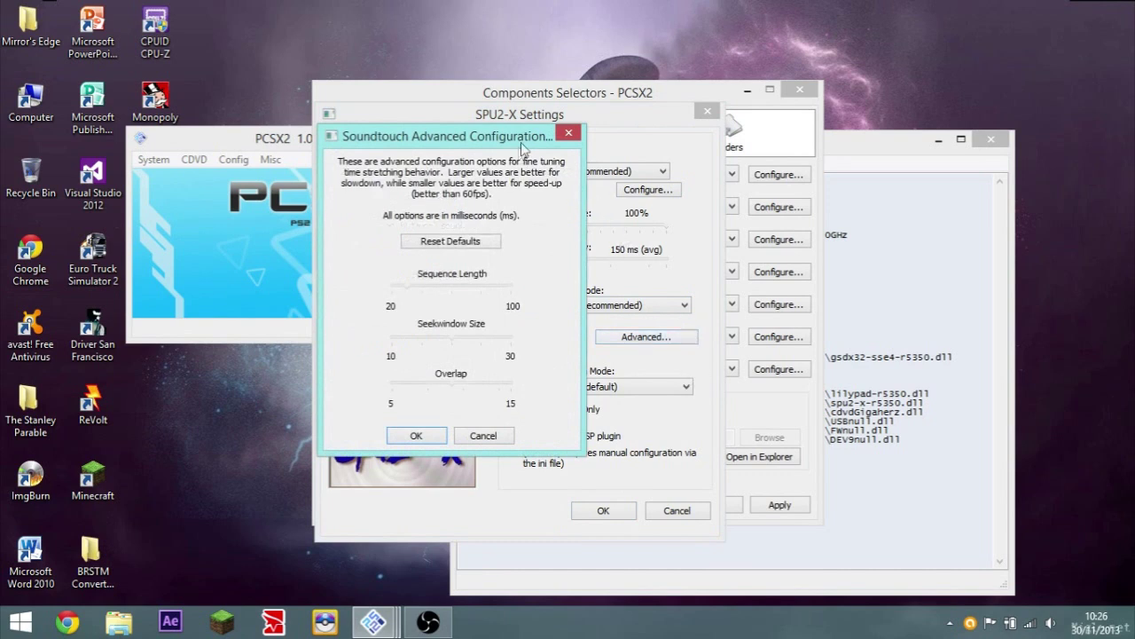
pyautogui.click(568, 134)
pyautogui.click(585, 387)
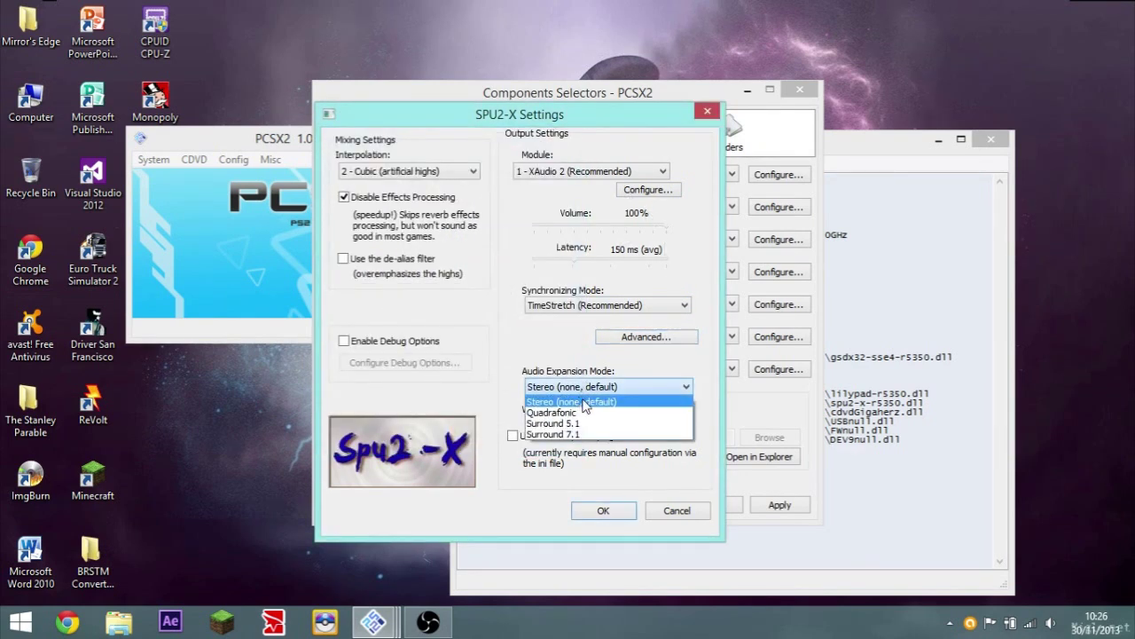
pyautogui.click(596, 400)
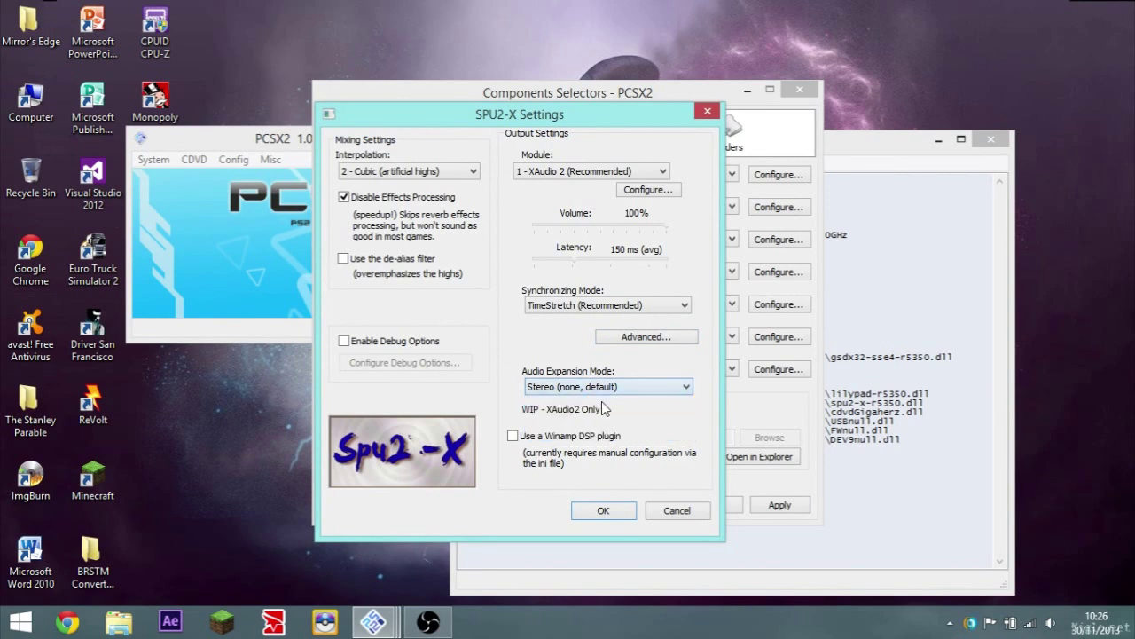
pyautogui.click(608, 389)
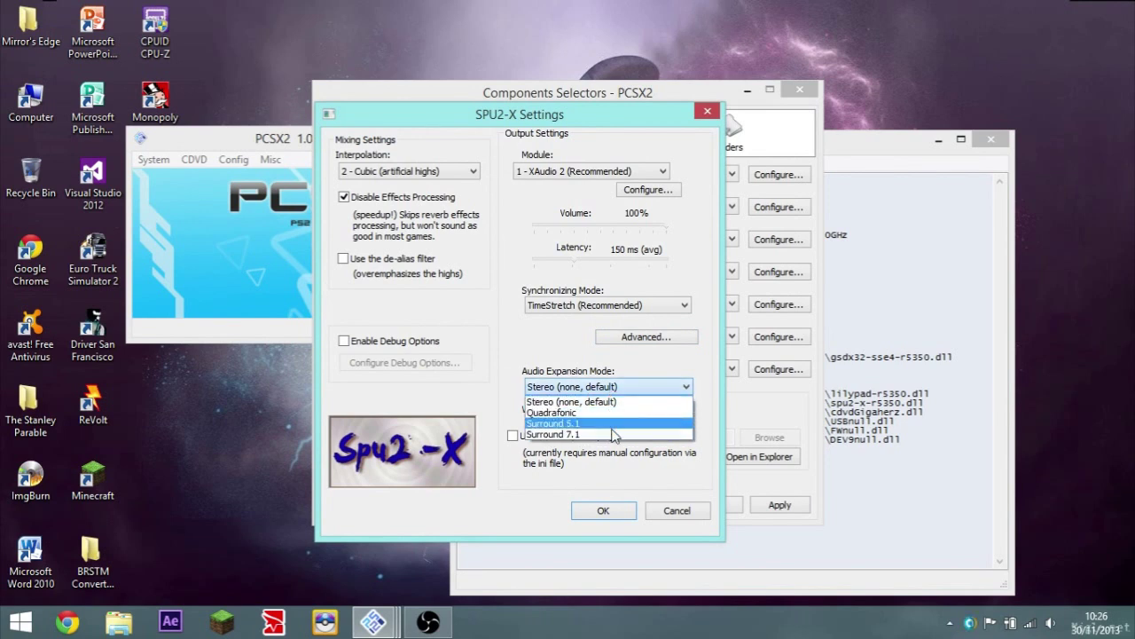
pyautogui.click(608, 396)
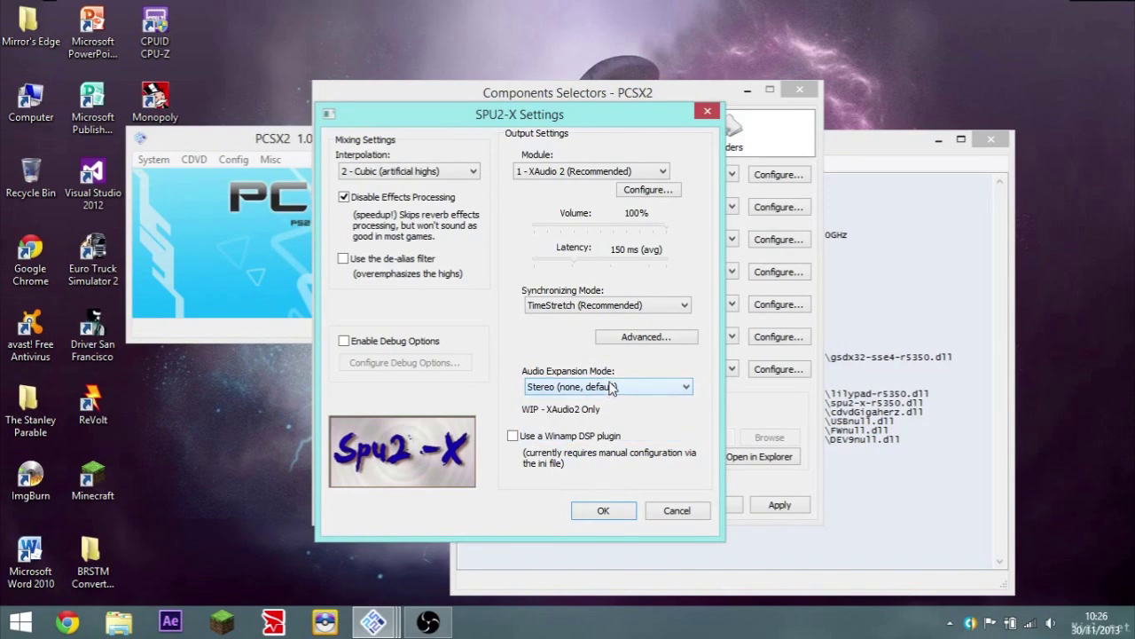
pyautogui.click(603, 512)
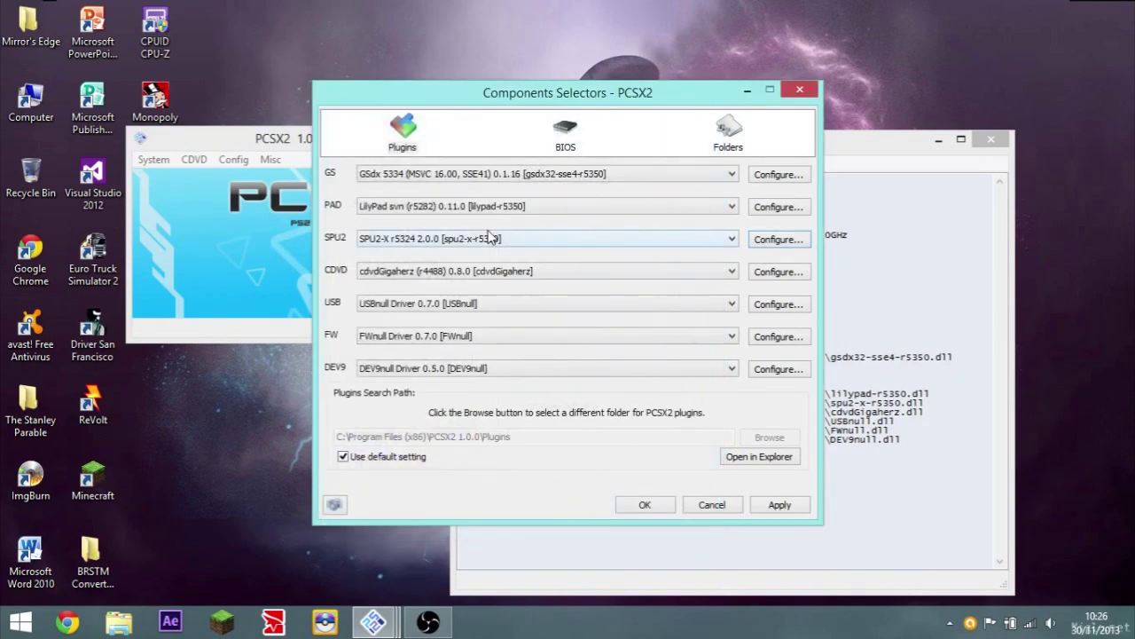
# - Check the CDVD plugin's source drive settings and leave them unchanged
pyautogui.click(776, 275)
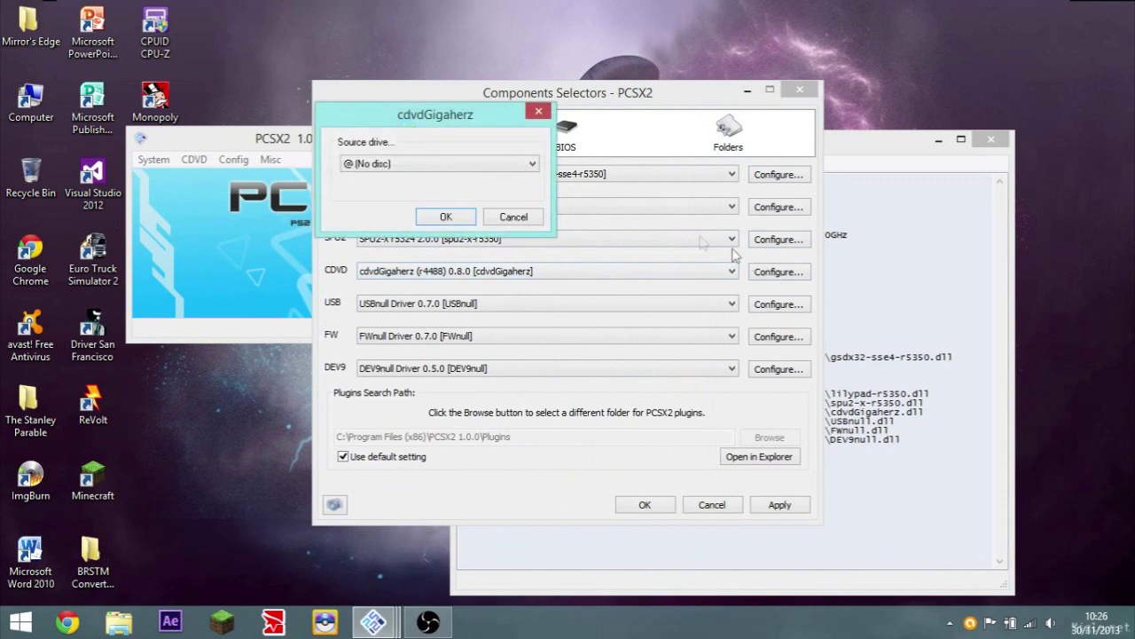
pyautogui.click(457, 158)
pyautogui.click(457, 157)
pyautogui.click(518, 222)
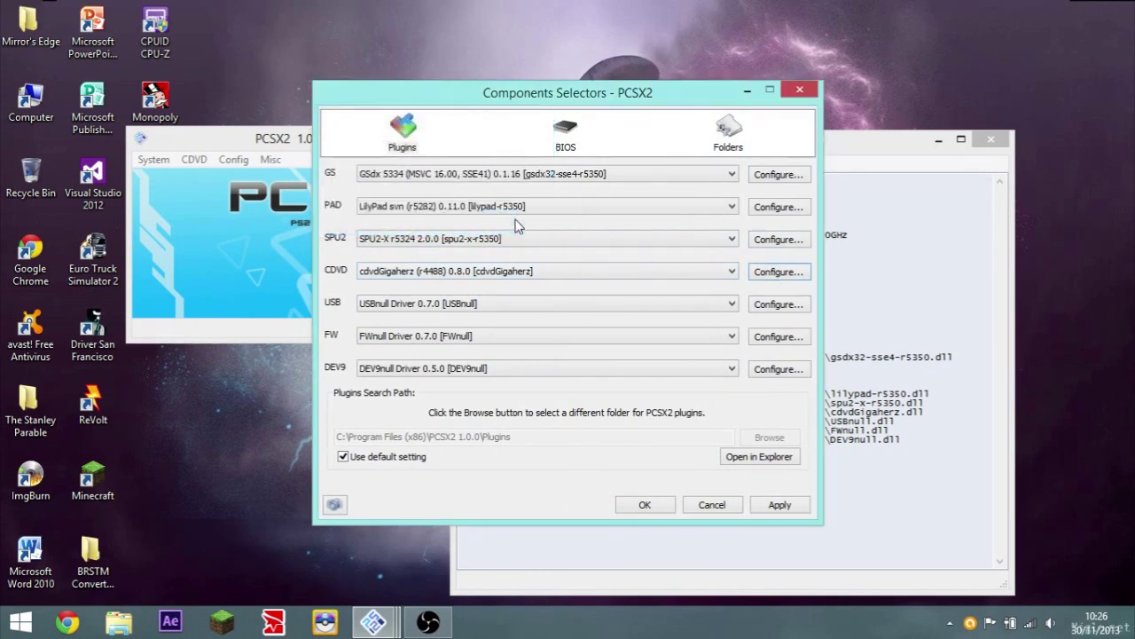
# - Keep cdvdGigaherz and the USB plugin, then apply and close the plugin selector
pyautogui.click(530, 274)
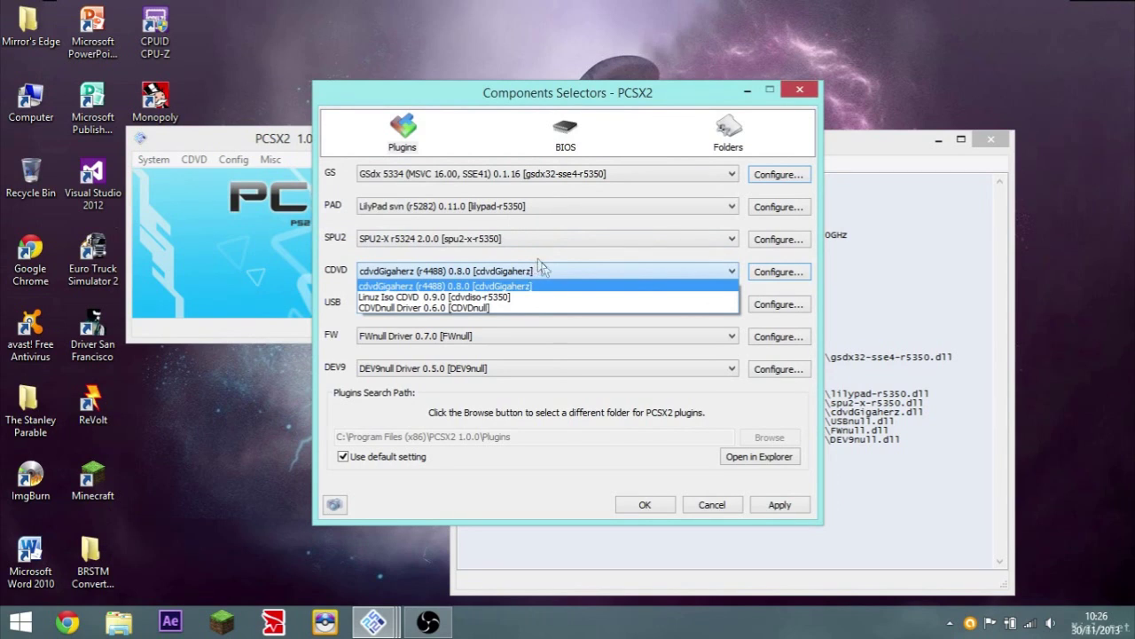
pyautogui.click(548, 270)
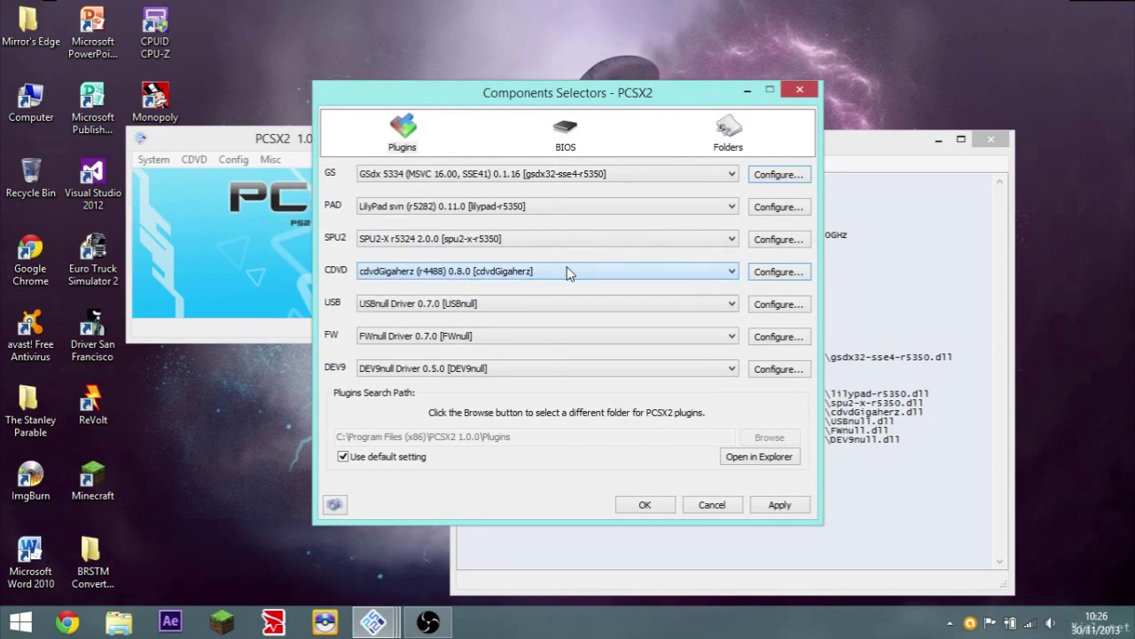
pyautogui.click(535, 301)
pyautogui.click(535, 301)
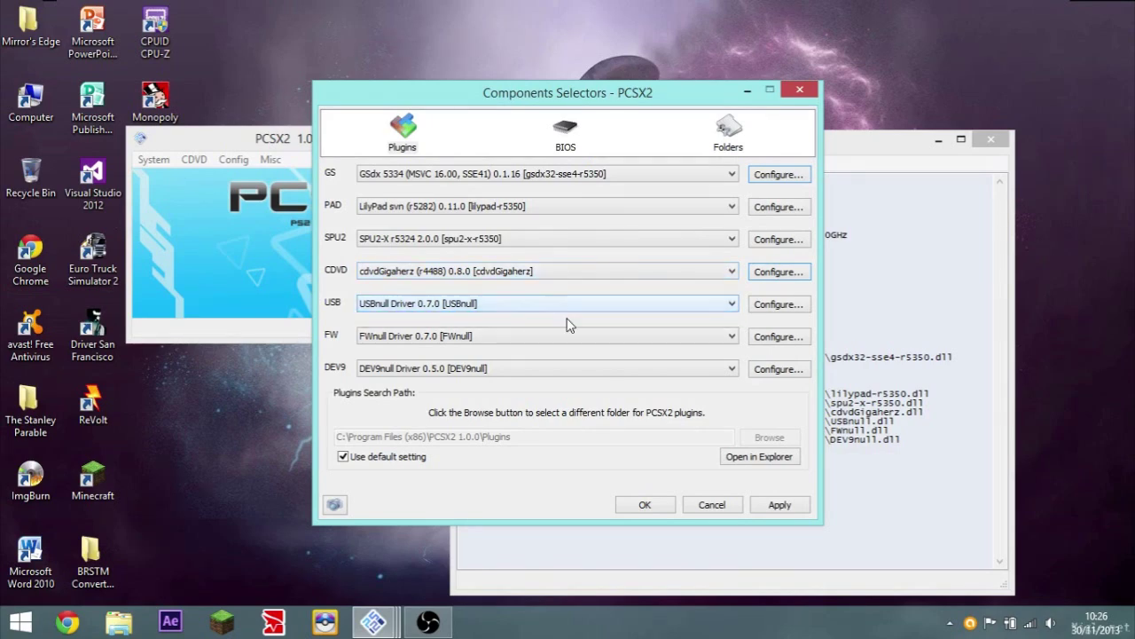
pyautogui.click(778, 505)
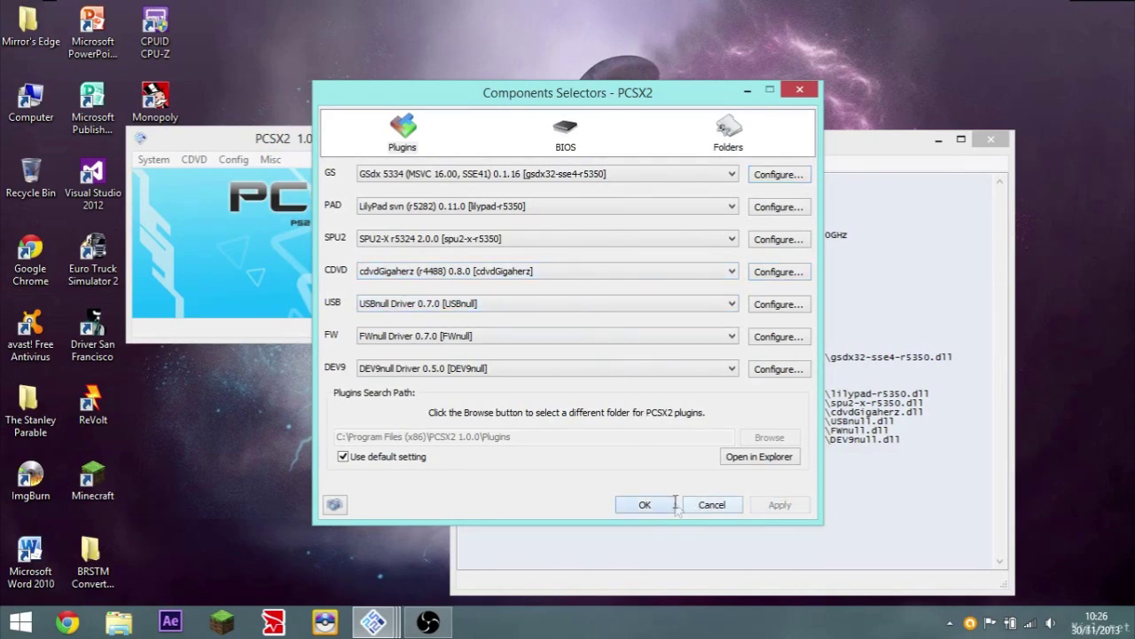
pyautogui.click(646, 504)
# - Look at the Memory Cards manager and close it without changes
pyautogui.click(233, 159)
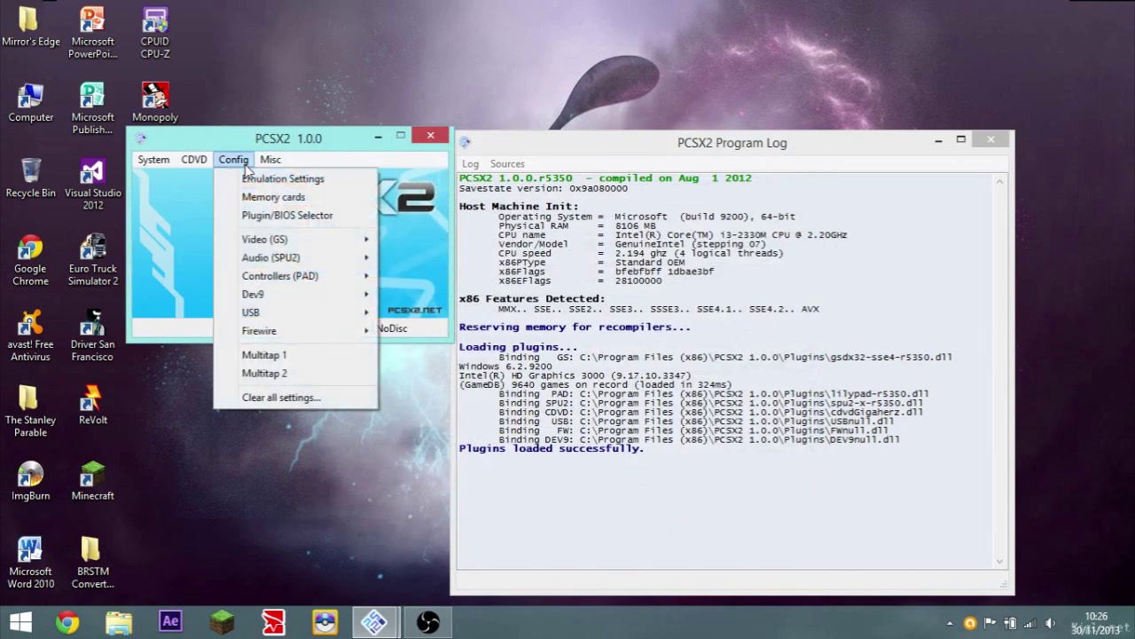
pyautogui.click(283, 204)
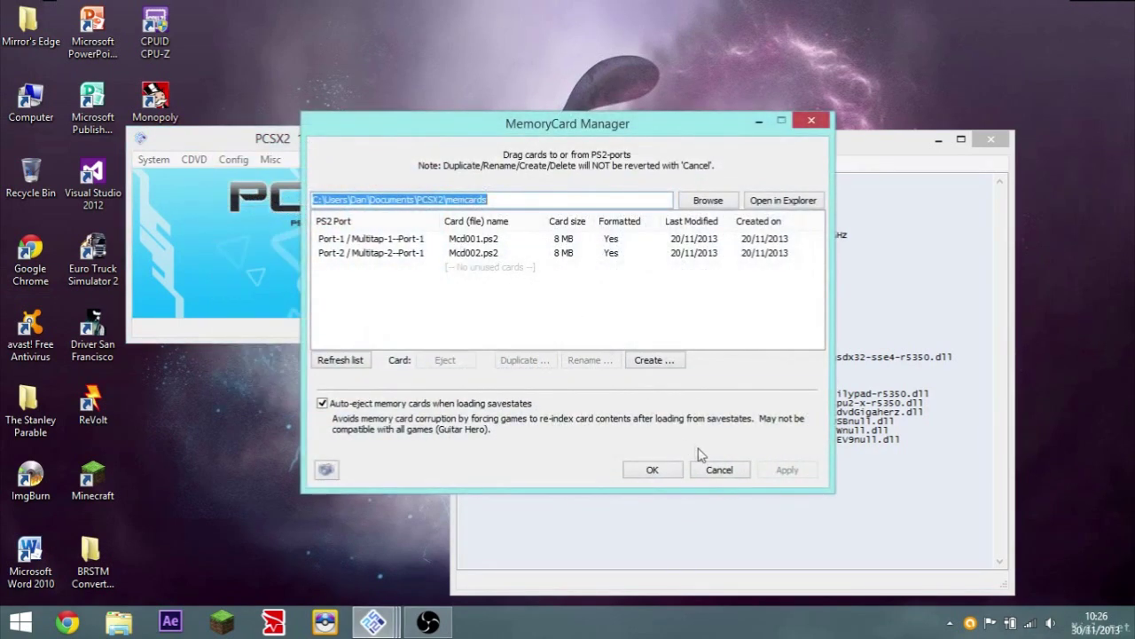
pyautogui.click(720, 468)
pyautogui.click(233, 160)
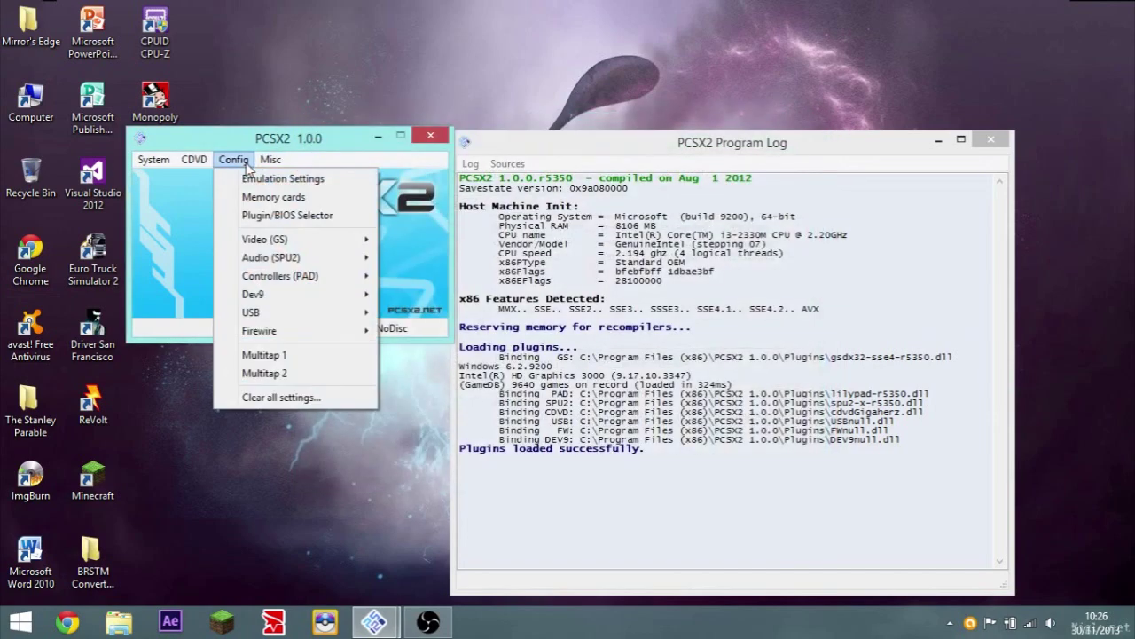
pyautogui.click(283, 179)
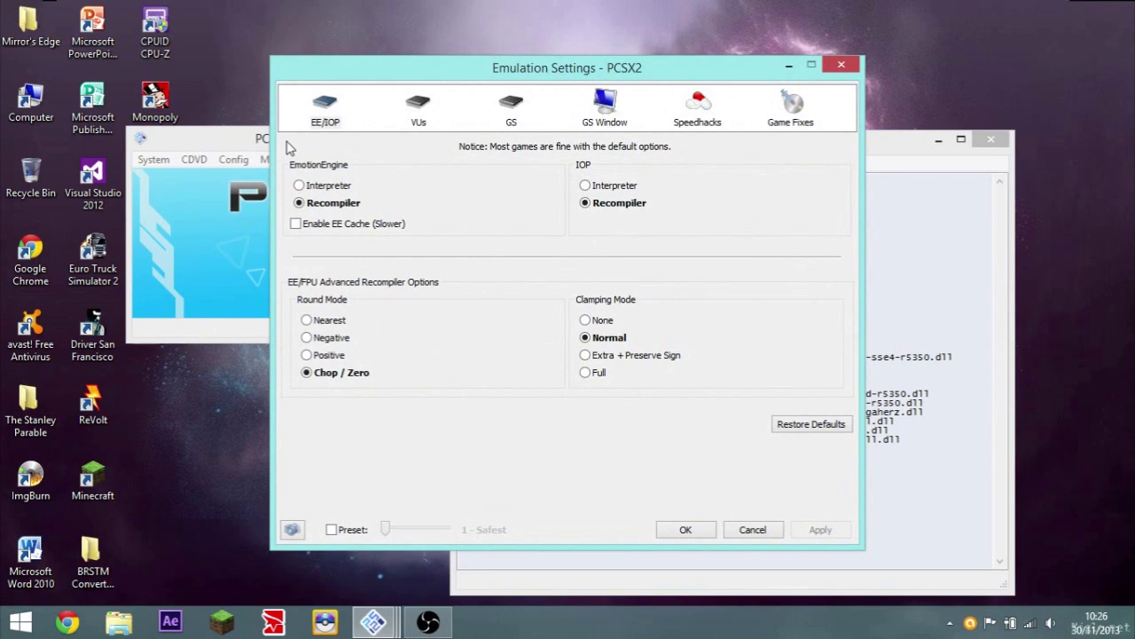
# - Change the EE/FPU round mode from Chop / Zero to Nearest
pyautogui.click(316, 100)
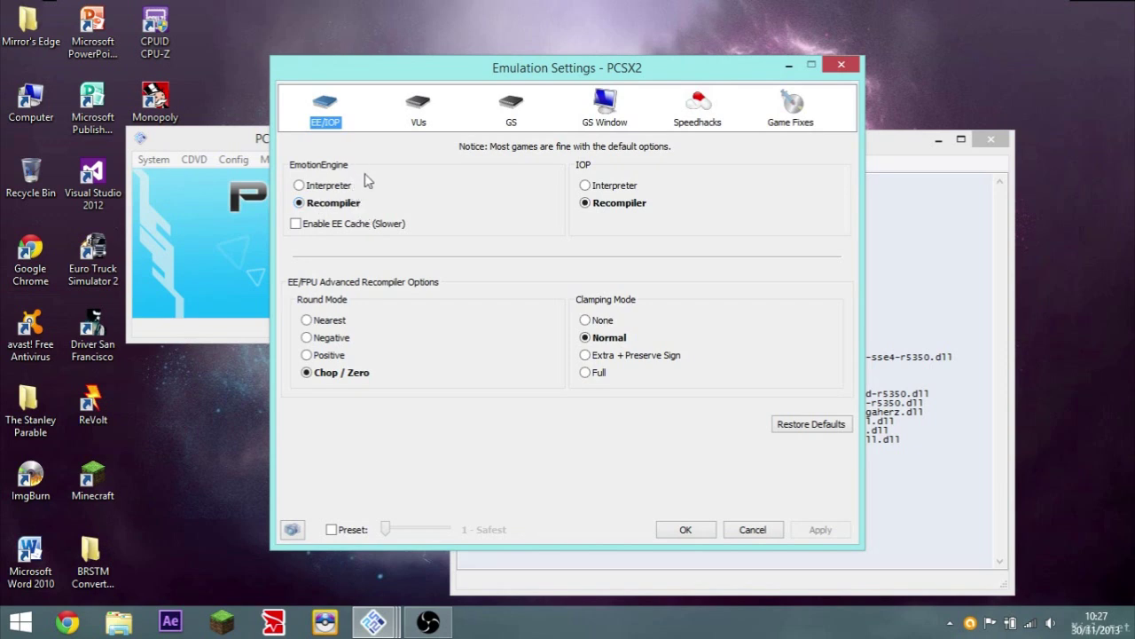
pyautogui.moveTo(348, 193)
pyautogui.moveTo(604, 209)
pyautogui.click(327, 323)
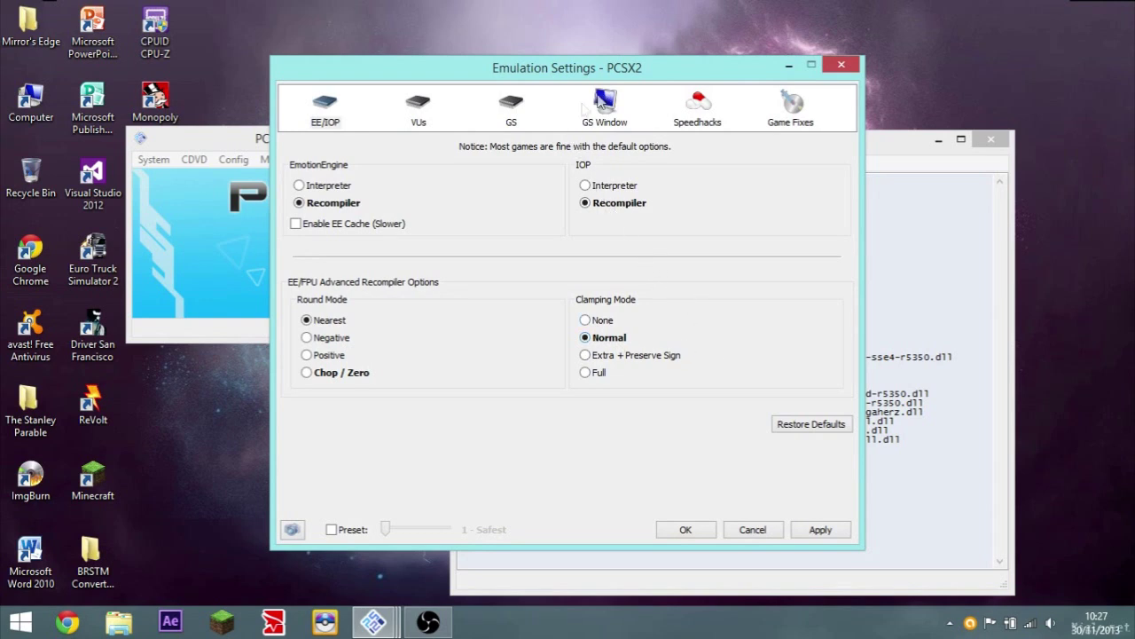
pyautogui.click(415, 107)
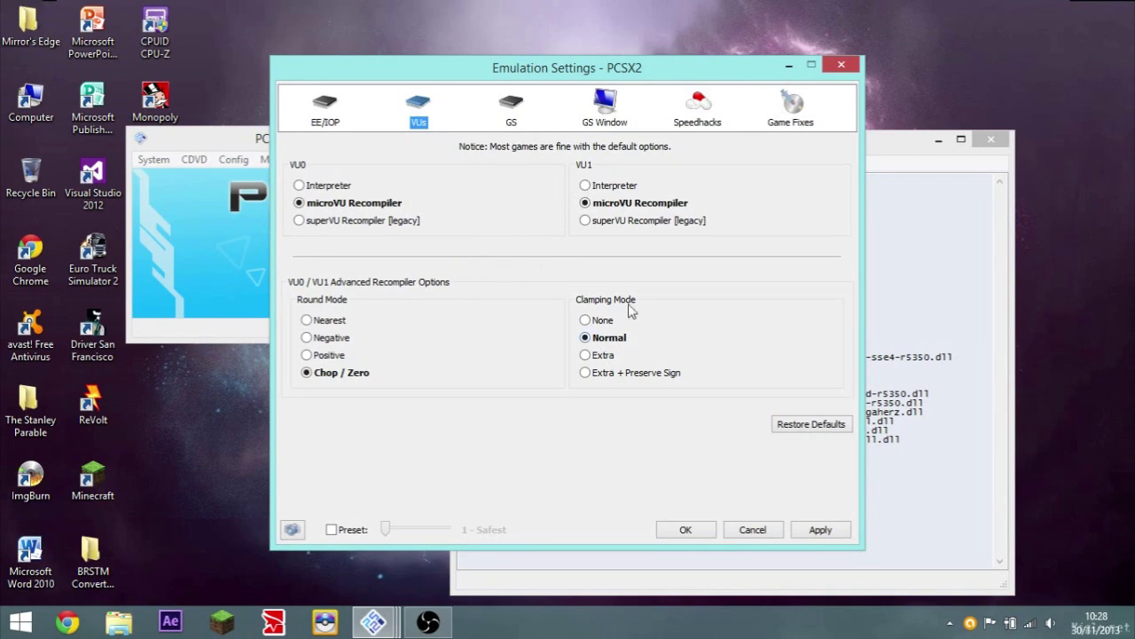
# - Show the GS page with Base Framerate 100%, Slow Motion 50% and Turbo 200%
pyautogui.click(517, 116)
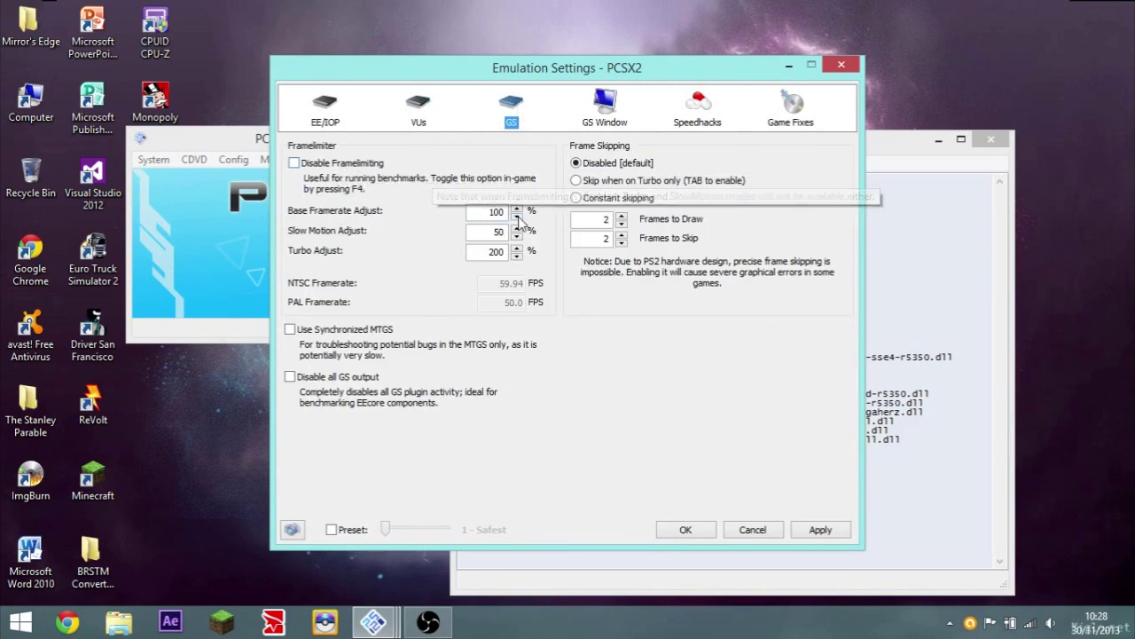
pyautogui.moveTo(486, 211); pyautogui.dragTo(499, 211)
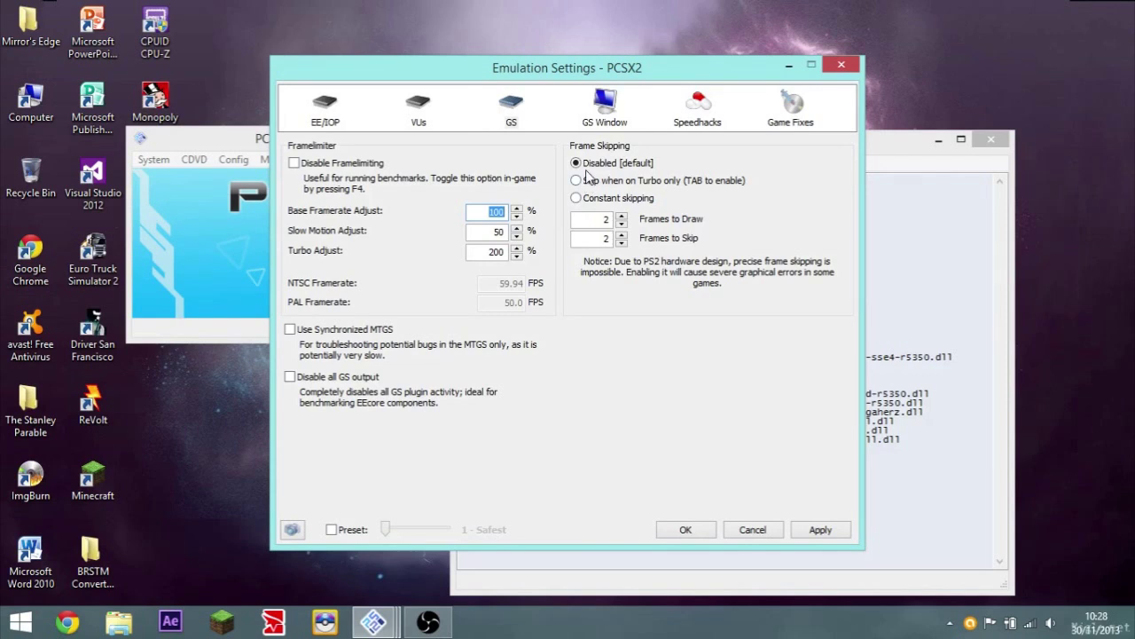
pyautogui.write('100')
pyautogui.press('BackSpace')
pyautogui.press('BackSpace')
pyautogui.write('00')
pyautogui.doubleClick(497, 231)
pyautogui.write('50')
pyautogui.doubleClick(502, 252)
pyautogui.write('200')
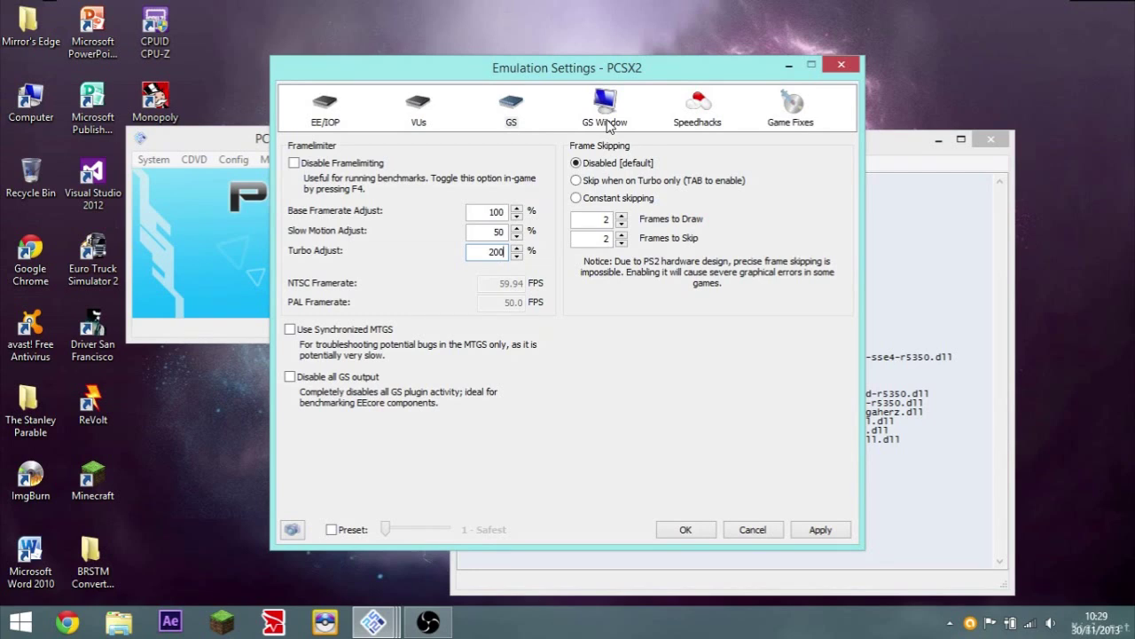
# - Keep GS Window at Widescreen (16:9), width 854, and enable Dynamically toggle Vsync
pyautogui.click(609, 127)
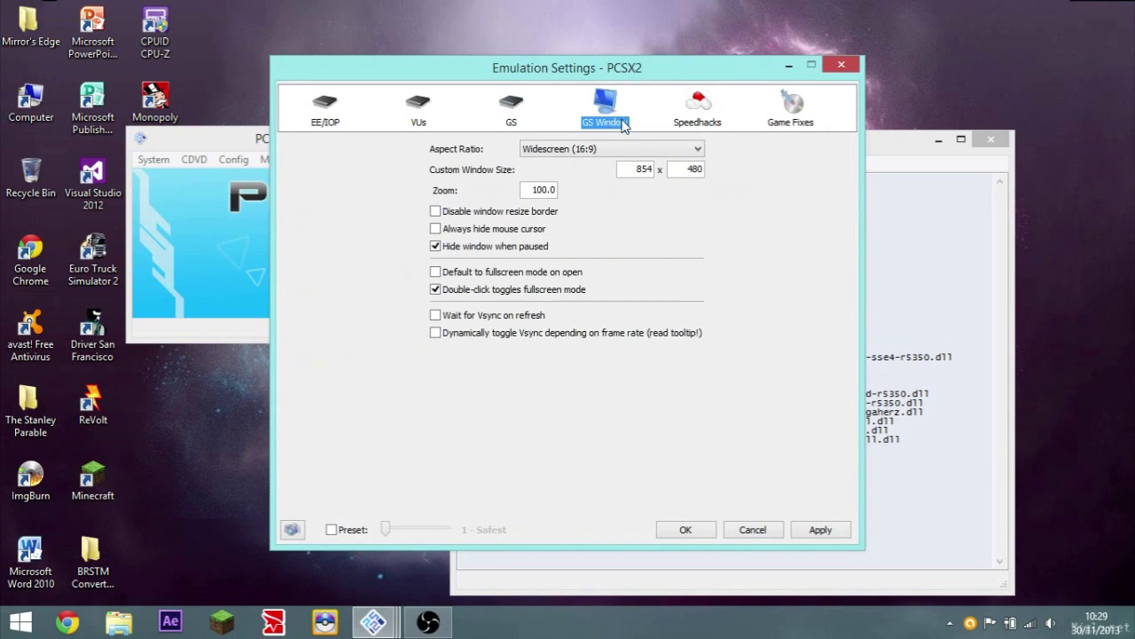
pyautogui.click(624, 150)
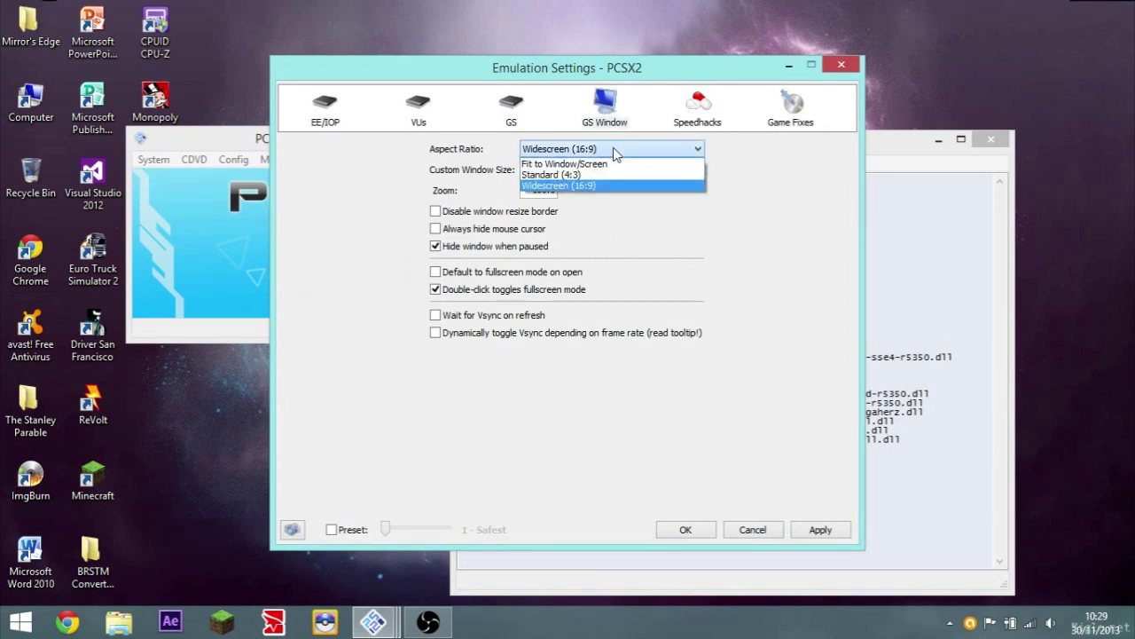
pyautogui.click(613, 147)
pyautogui.moveTo(626, 168); pyautogui.dragTo(693, 170)
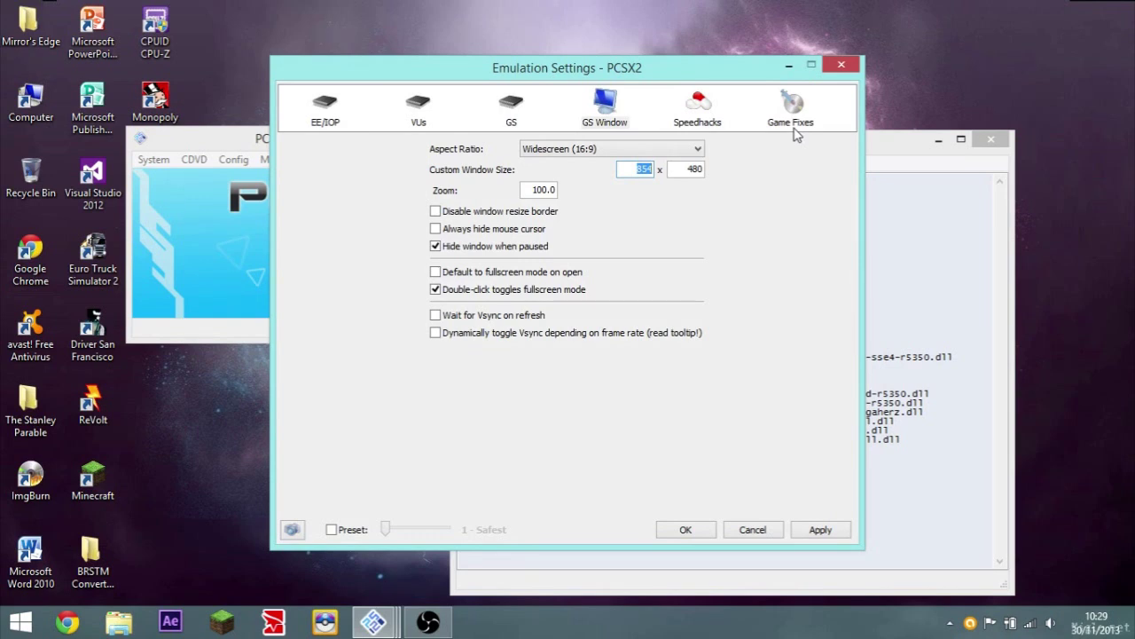
pyautogui.write('854')
pyautogui.moveTo(546, 338)
pyautogui.click(488, 334)
pyautogui.click(690, 107)
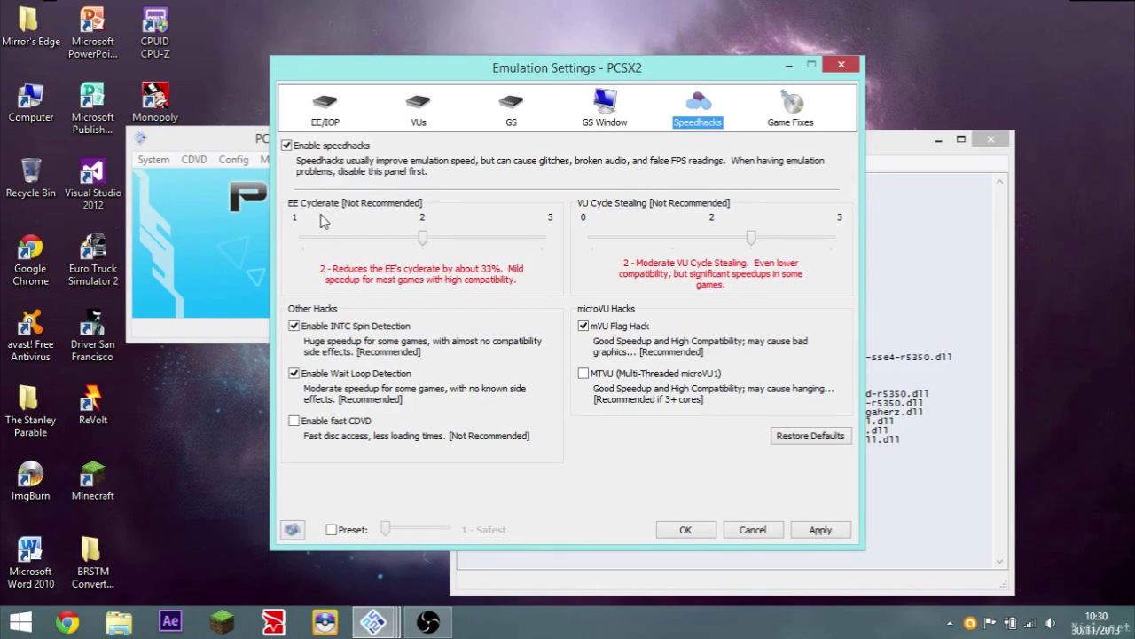
pyautogui.moveTo(423, 237); pyautogui.dragTo(303, 252)
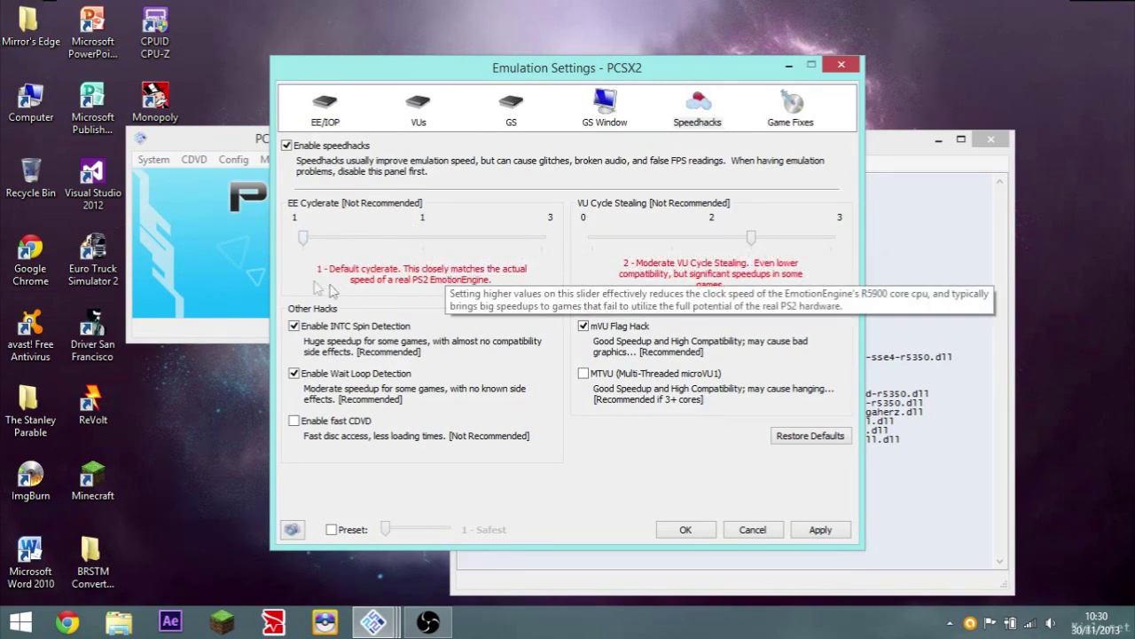
pyautogui.moveTo(307, 248); pyautogui.dragTo(400, 246)
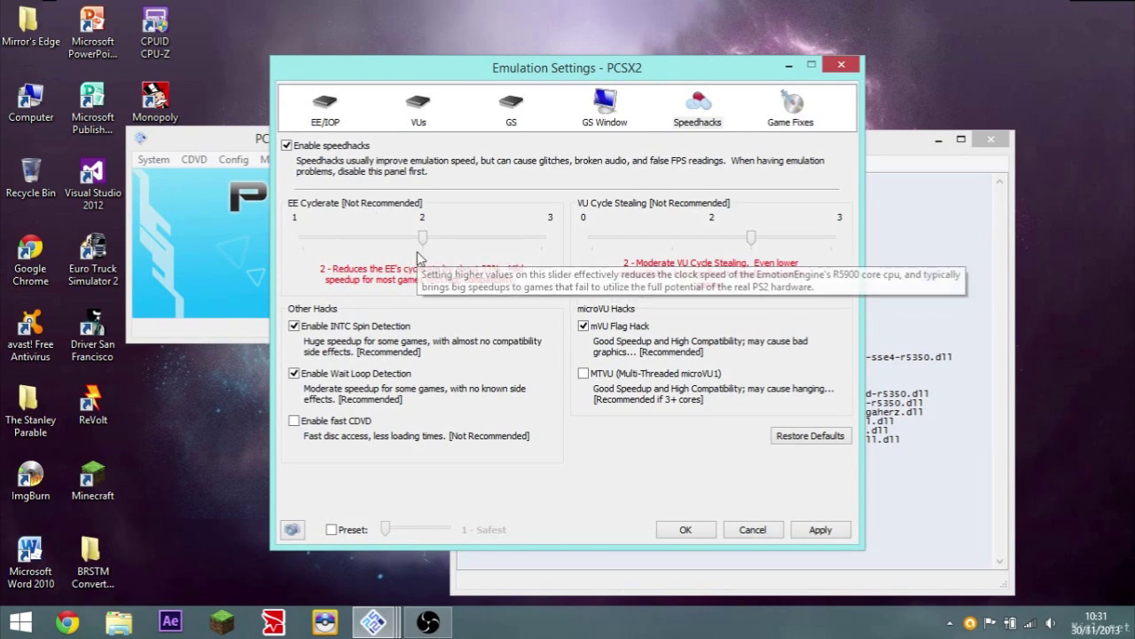
pyautogui.moveTo(422, 240); pyautogui.dragTo(529, 242)
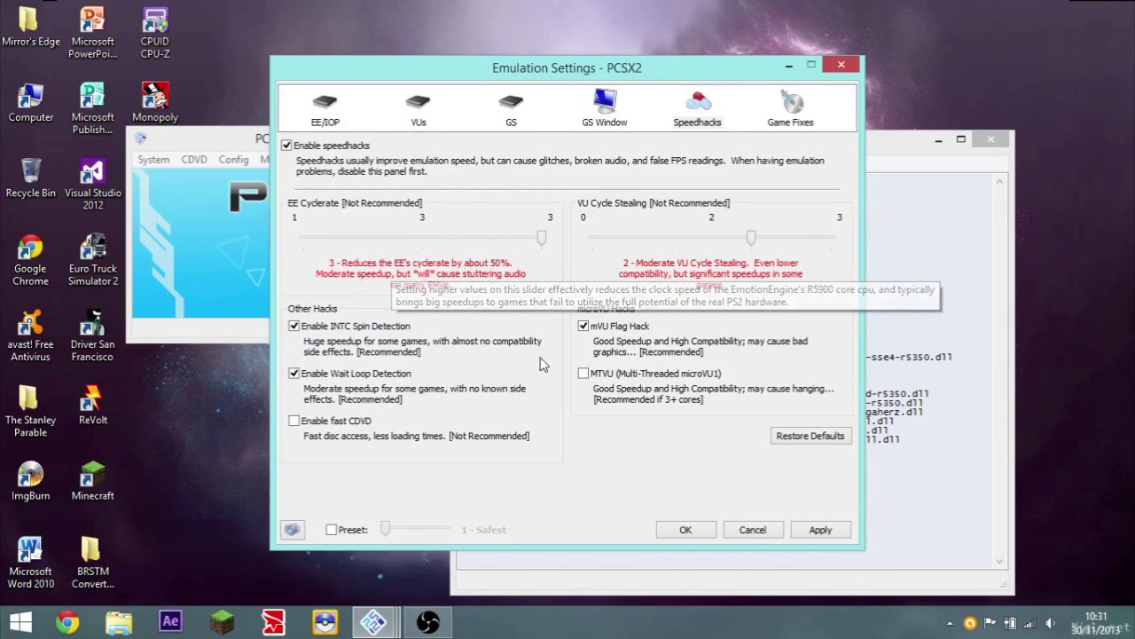
pyautogui.click(426, 237)
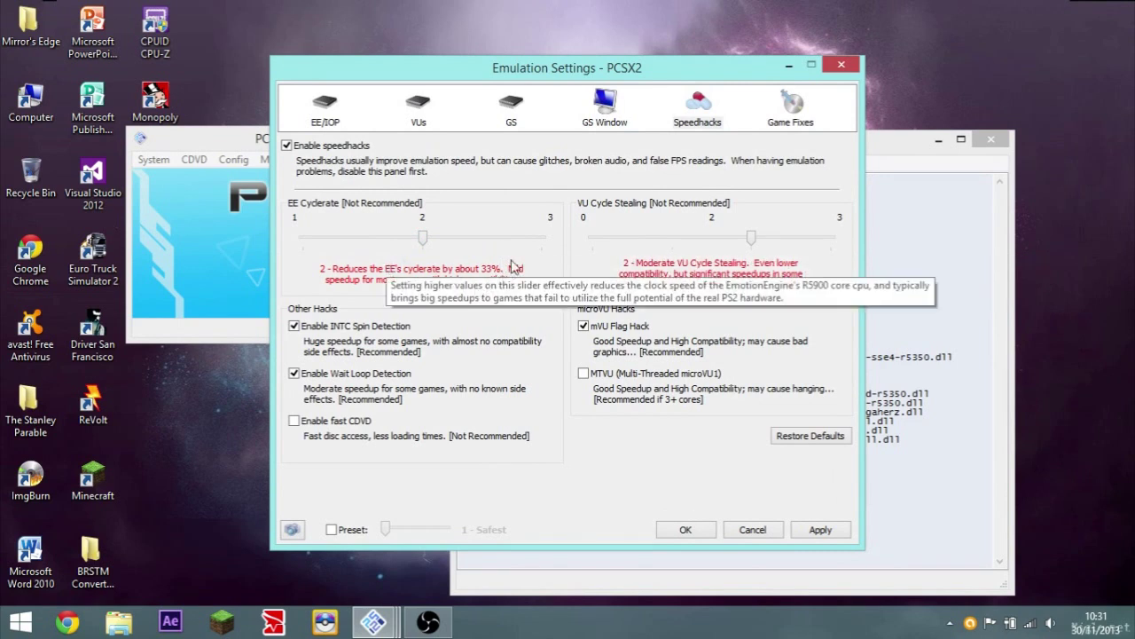
pyautogui.moveTo(423, 237); pyautogui.dragTo(541, 238)
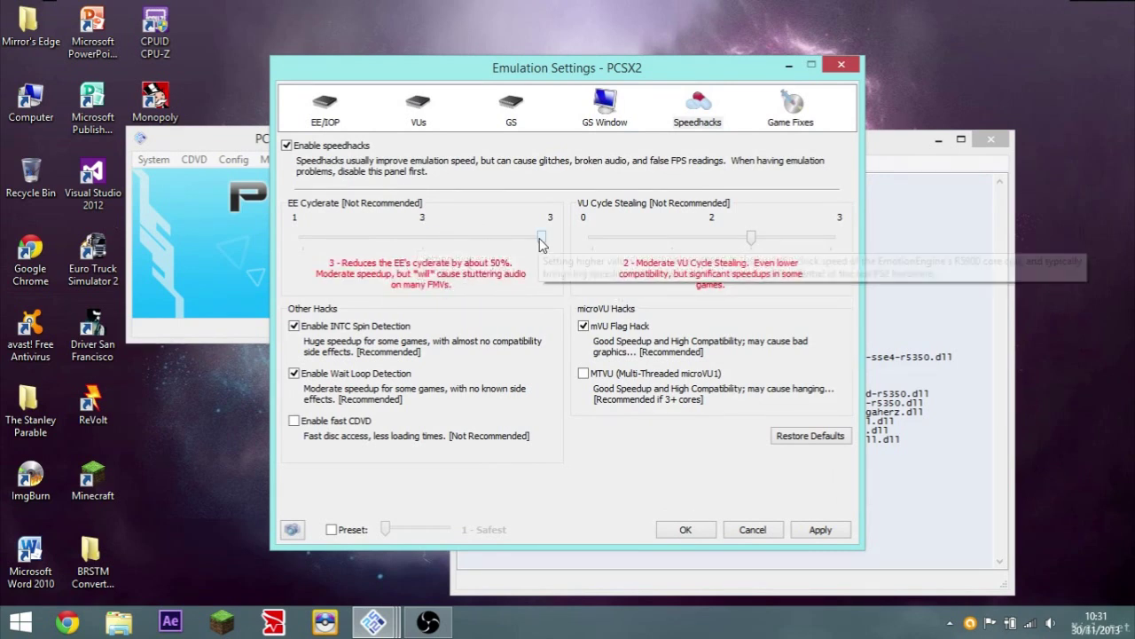
pyautogui.moveTo(542, 240); pyautogui.dragTo(435, 252)
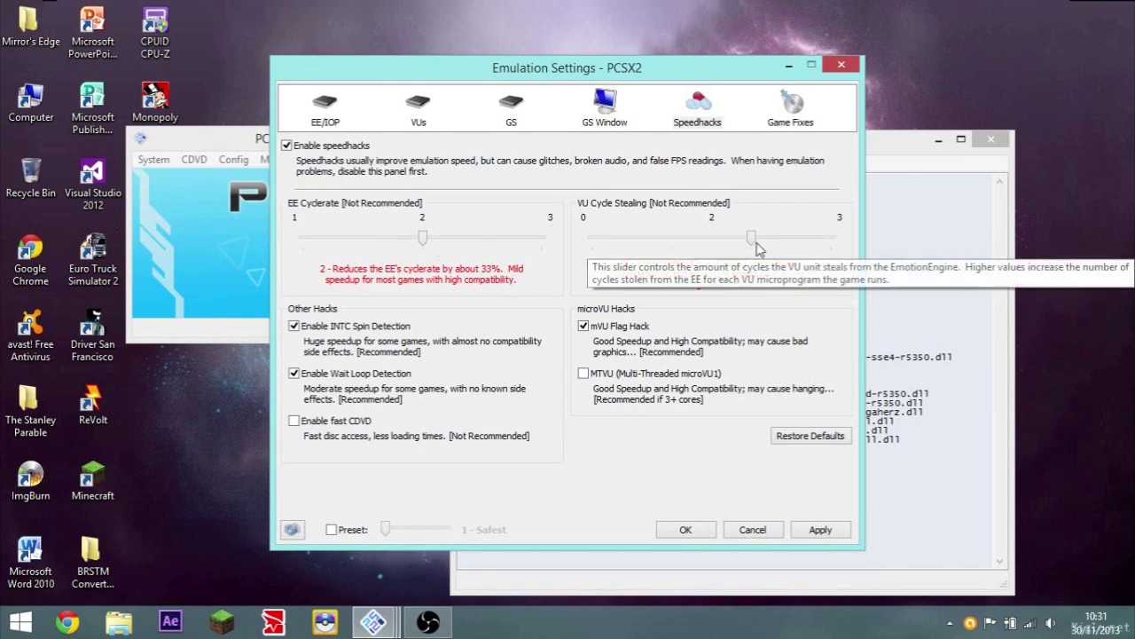
# - Try VU Cycle Stealing values 0 through 3, then leave it at 1 (Mild)
pyautogui.press('Home')
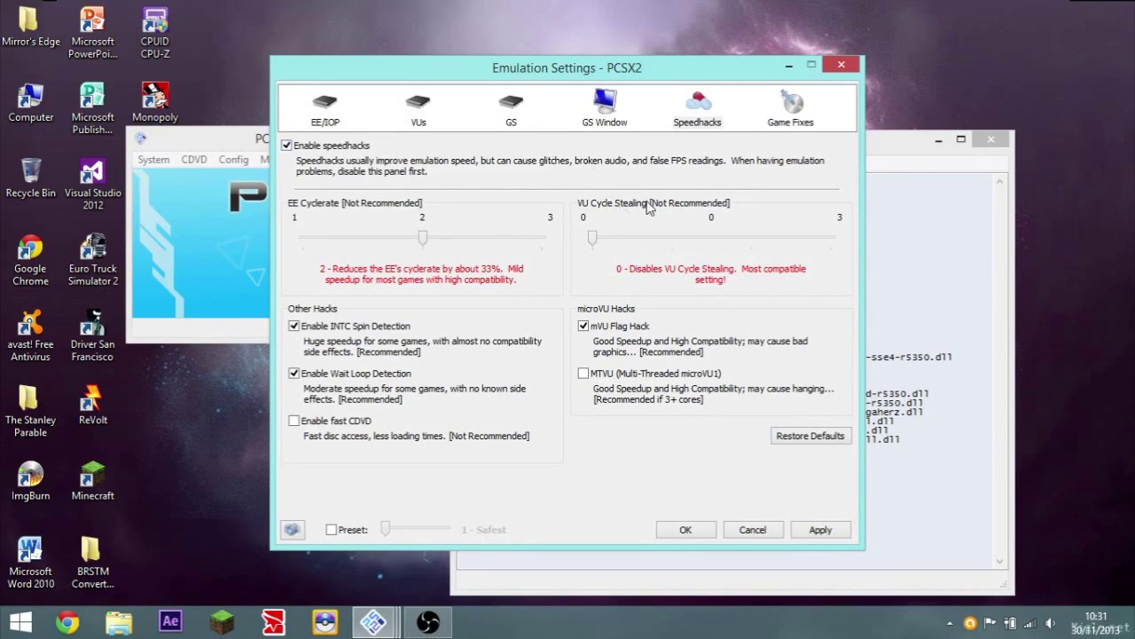
pyautogui.click(598, 241)
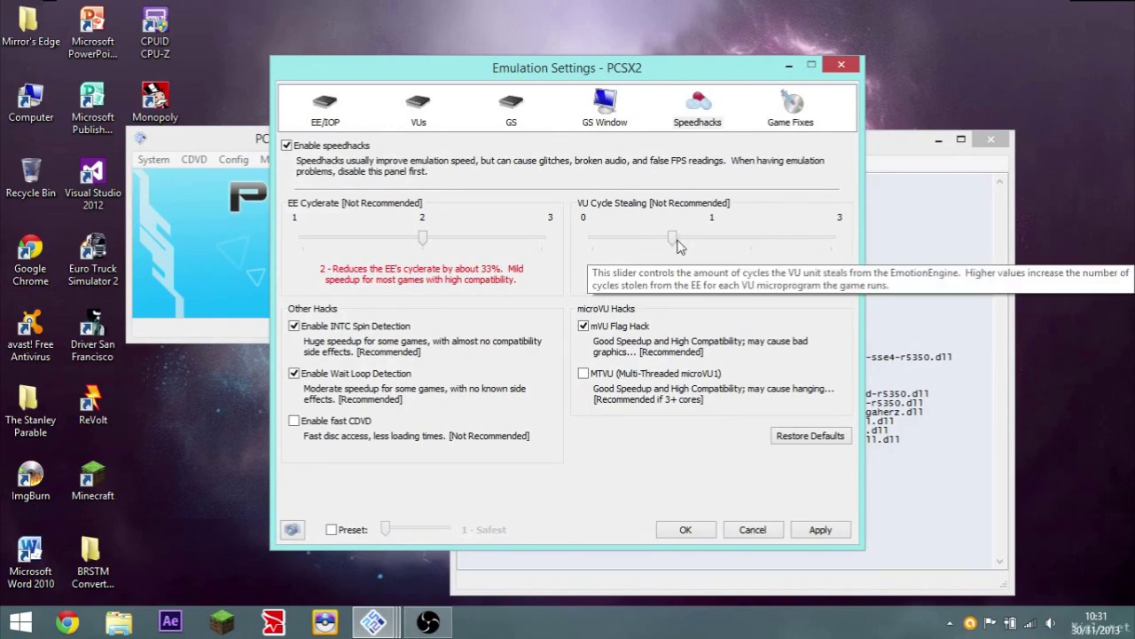
pyautogui.moveTo(674, 239); pyautogui.dragTo(734, 246)
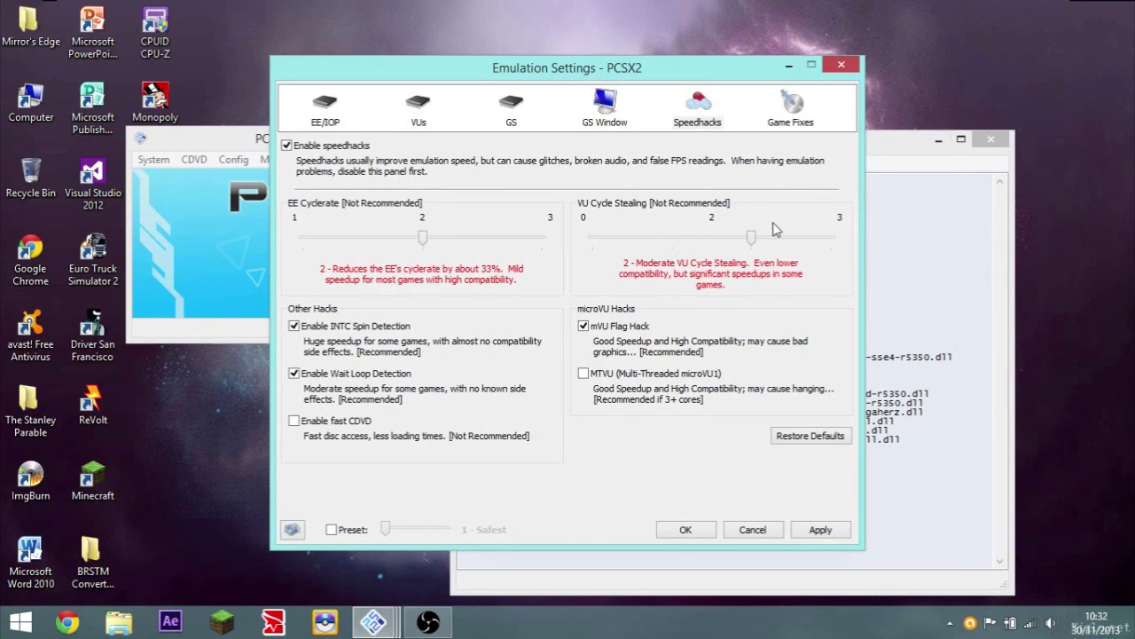
pyautogui.moveTo(757, 246); pyautogui.dragTo(834, 244)
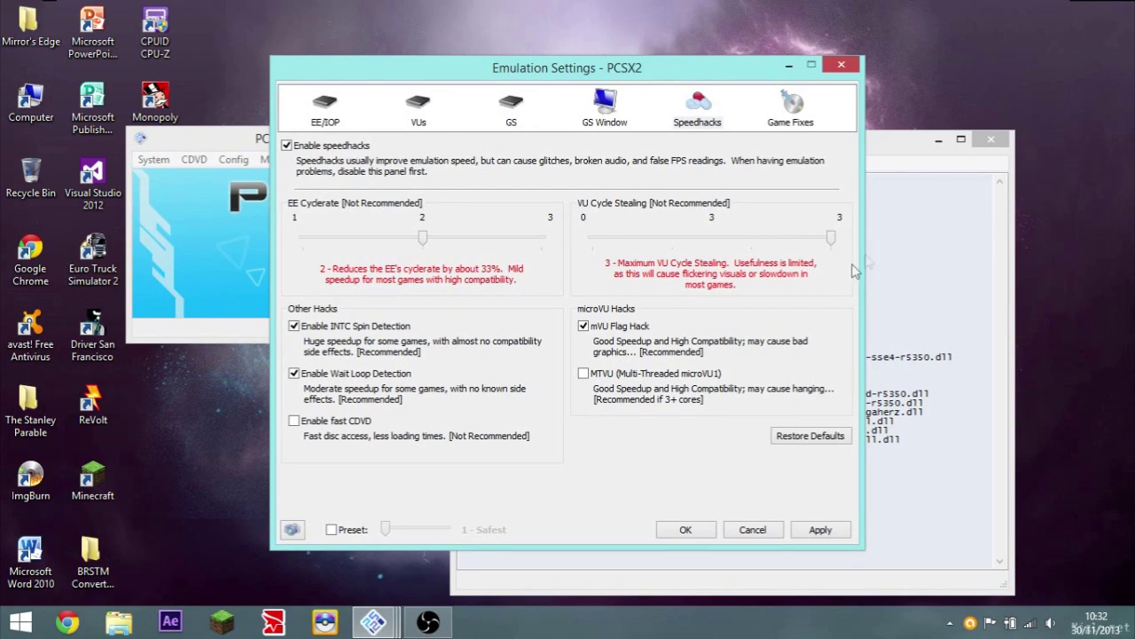
pyautogui.moveTo(831, 240); pyautogui.dragTo(652, 273)
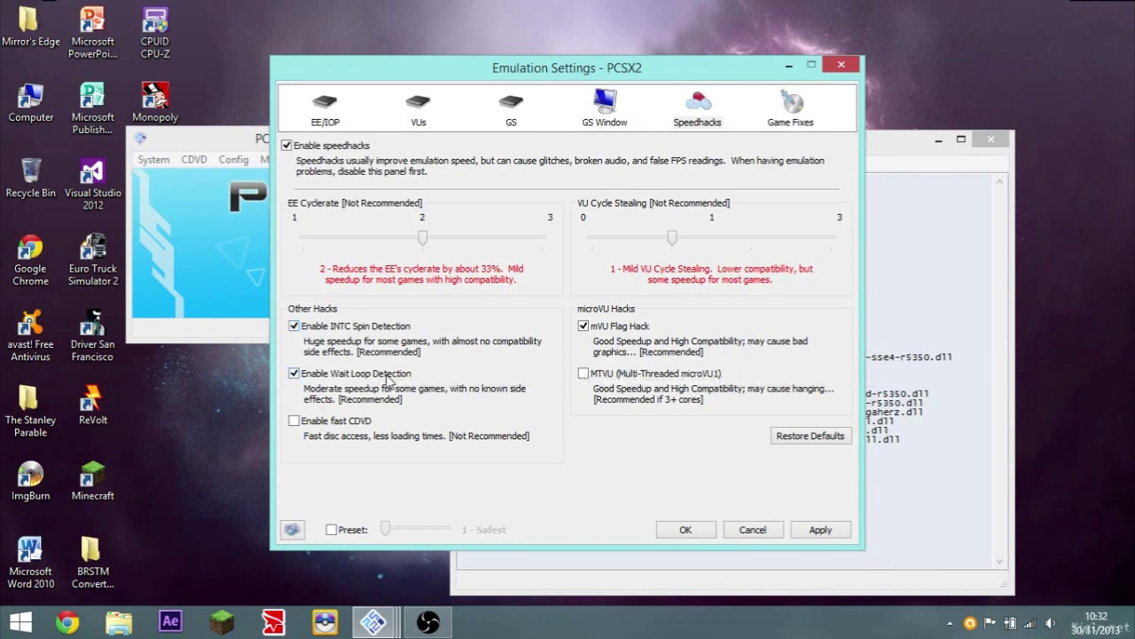
pyautogui.moveTo(392, 383)
pyautogui.moveTo(364, 429)
pyautogui.moveTo(635, 330)
pyautogui.moveTo(676, 383)
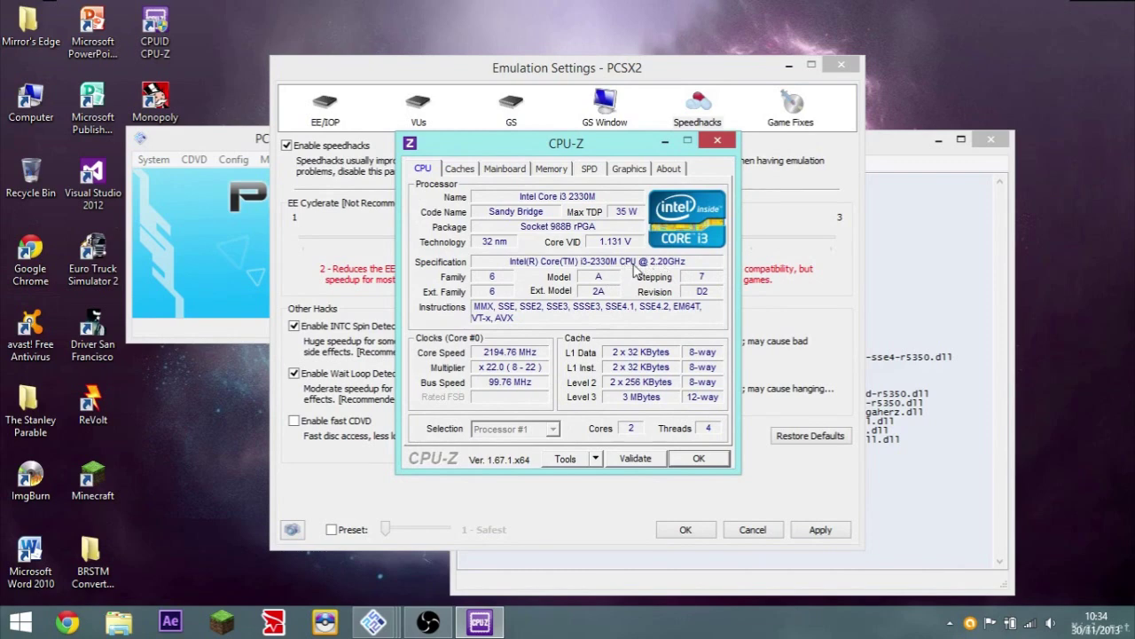
pyautogui.click(716, 142)
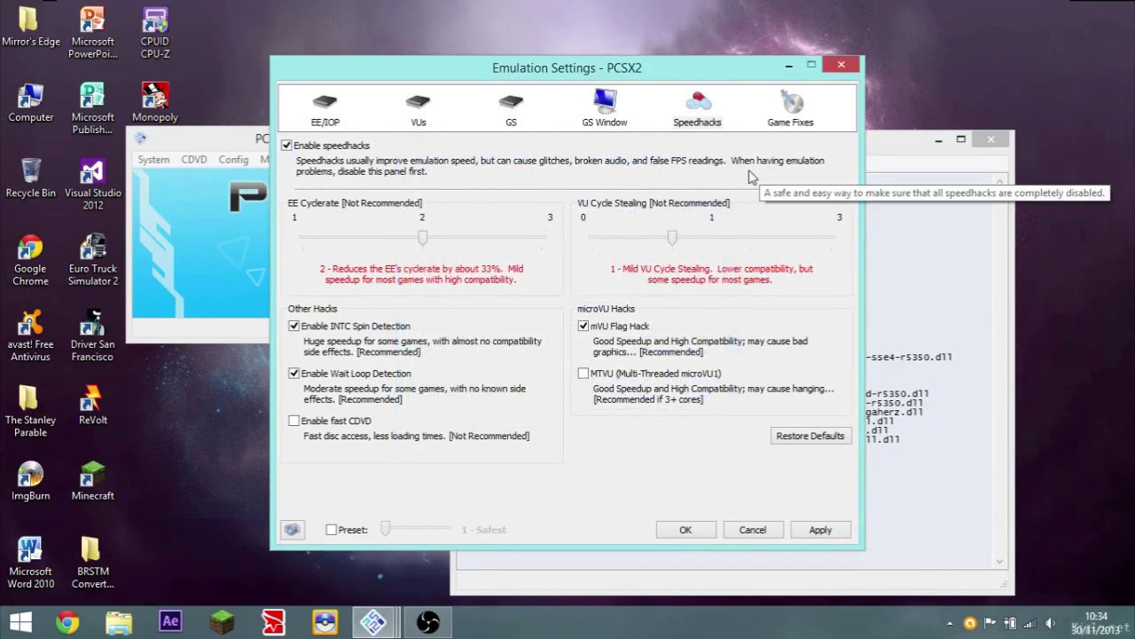
# - On the Game Fixes page, leave Enable manual game fixes unticked and apply the settings
pyautogui.click(787, 124)
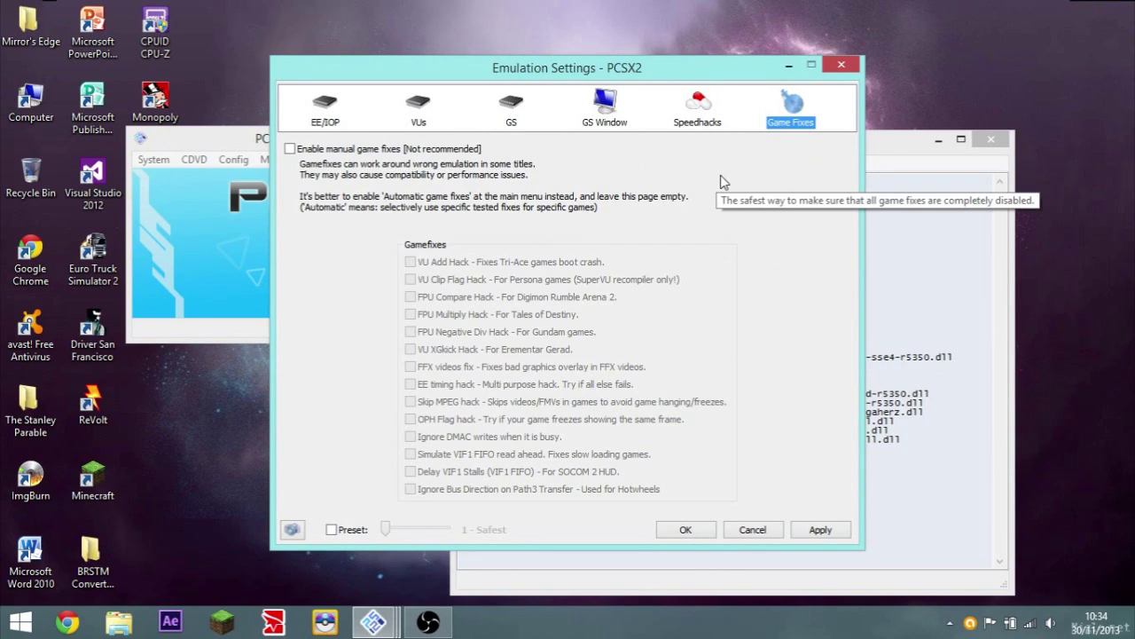
pyautogui.click(448, 153)
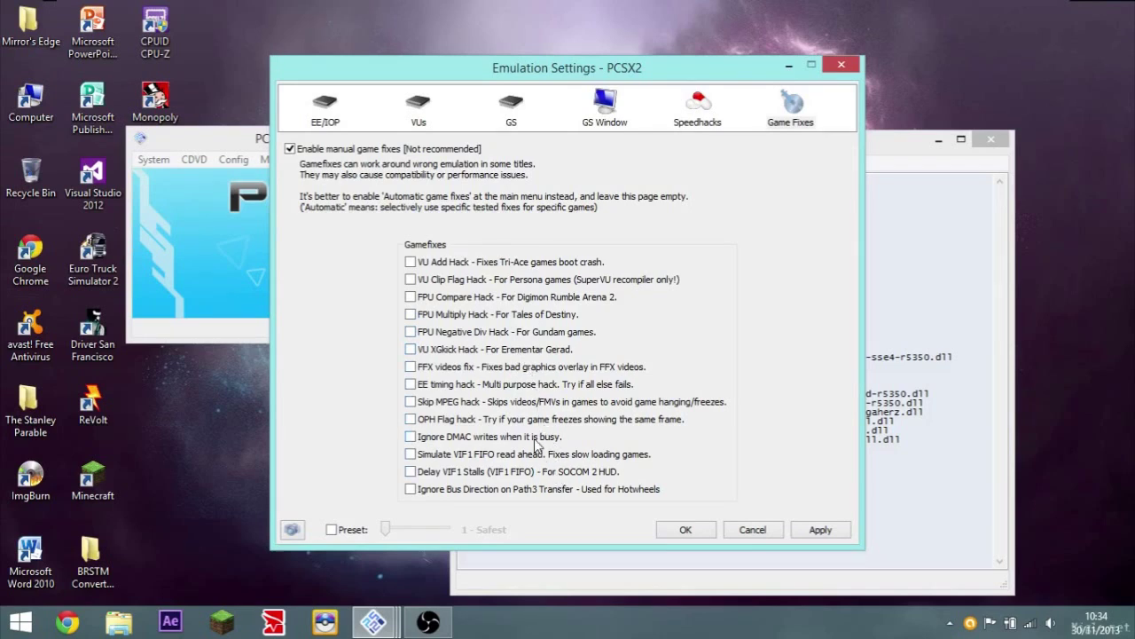
pyautogui.click(290, 150)
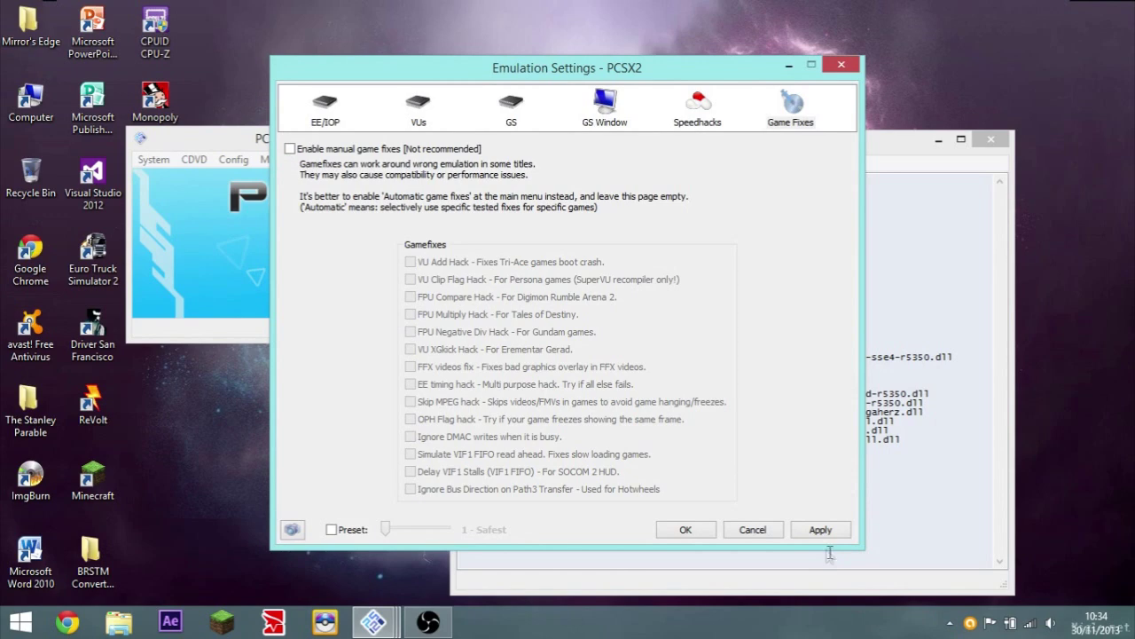
pyautogui.click(802, 532)
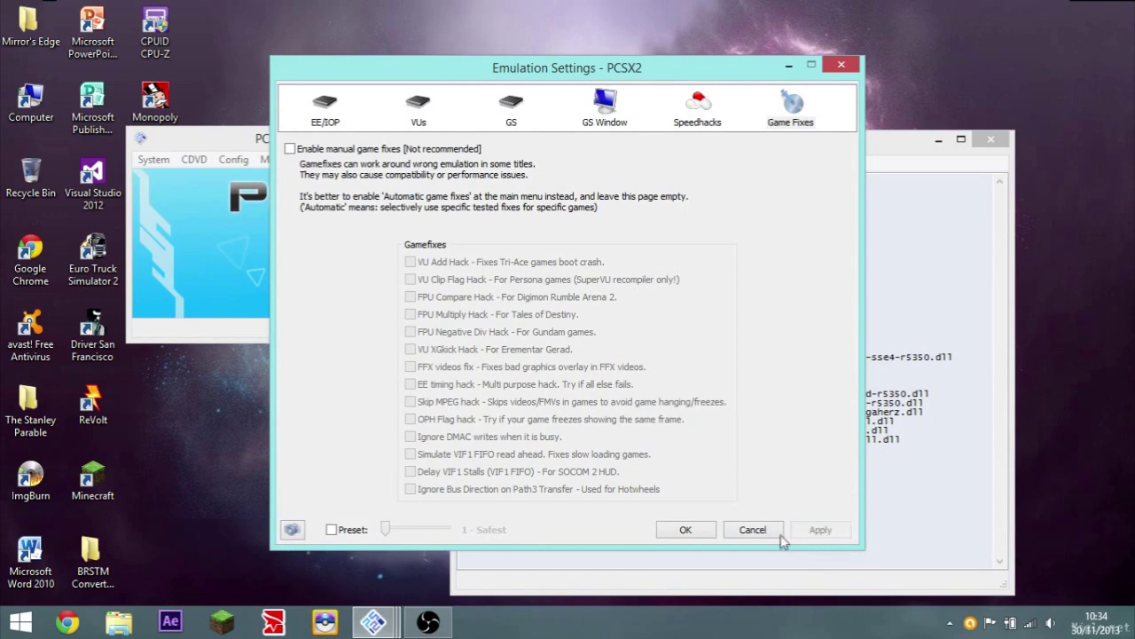
# - Confirm the Emulation Settings with OK and start System > Boot CDVD (full)
pyautogui.click(687, 532)
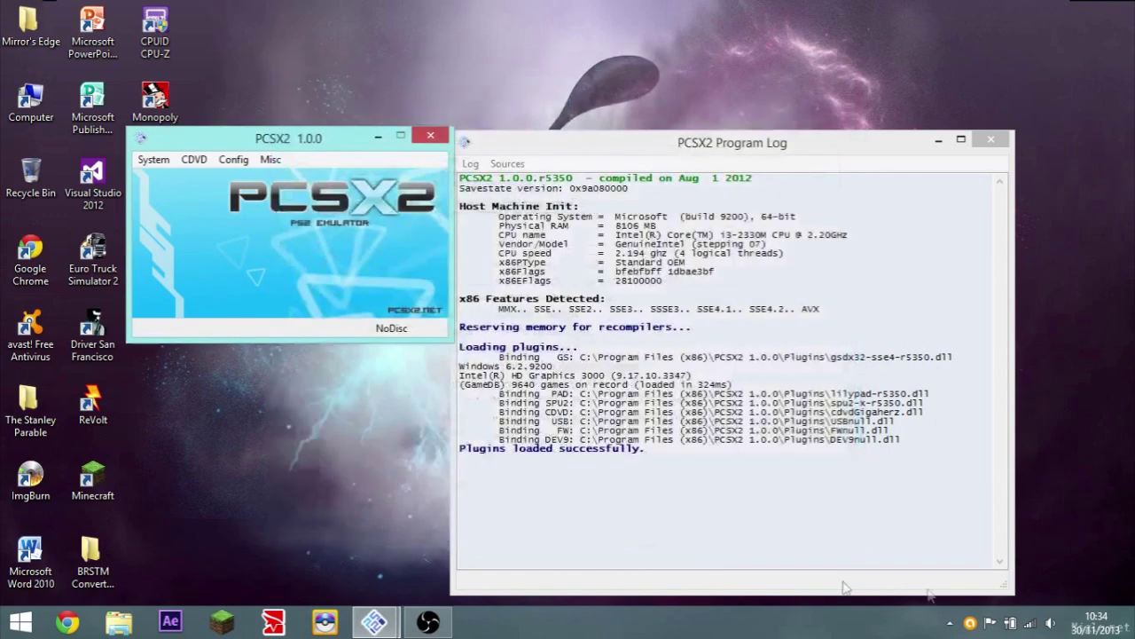
pyautogui.click(270, 160)
pyautogui.moveTo(208, 161)
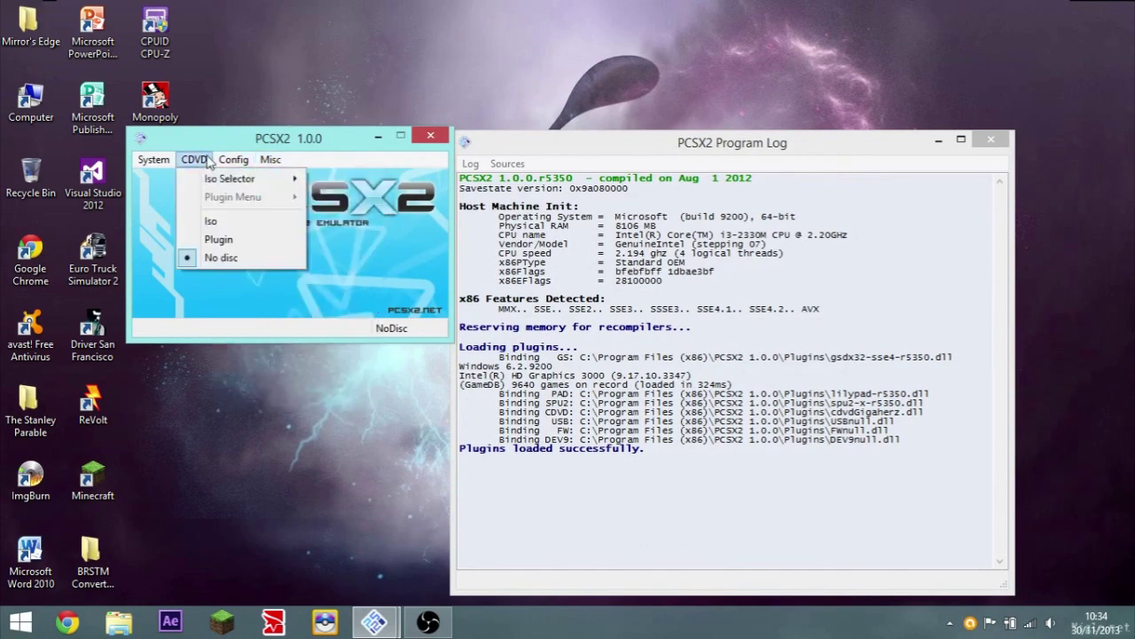
pyautogui.moveTo(165, 166)
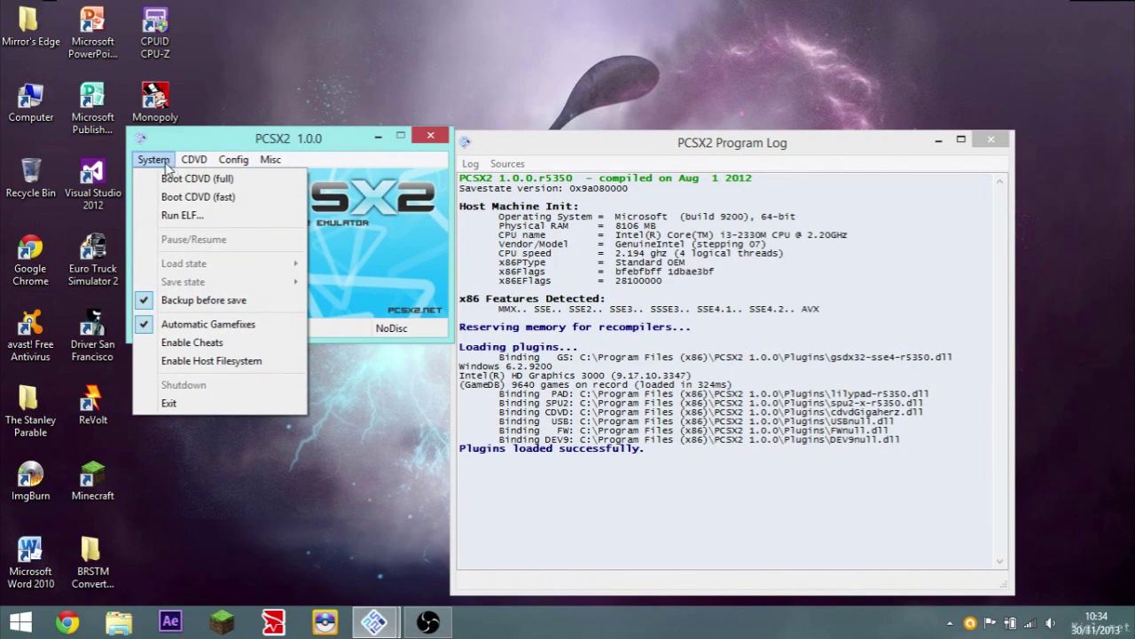
pyautogui.click(174, 180)
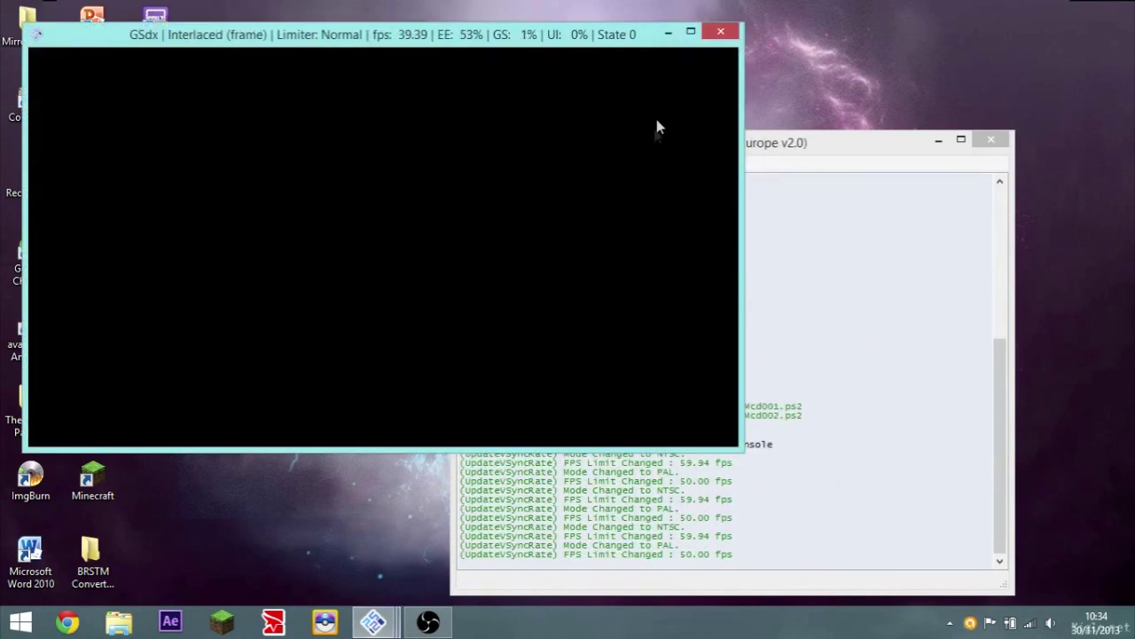
# - Maximize the GSdx window and enter Browser from the PS2 BIOS menu
pyautogui.click(691, 32)
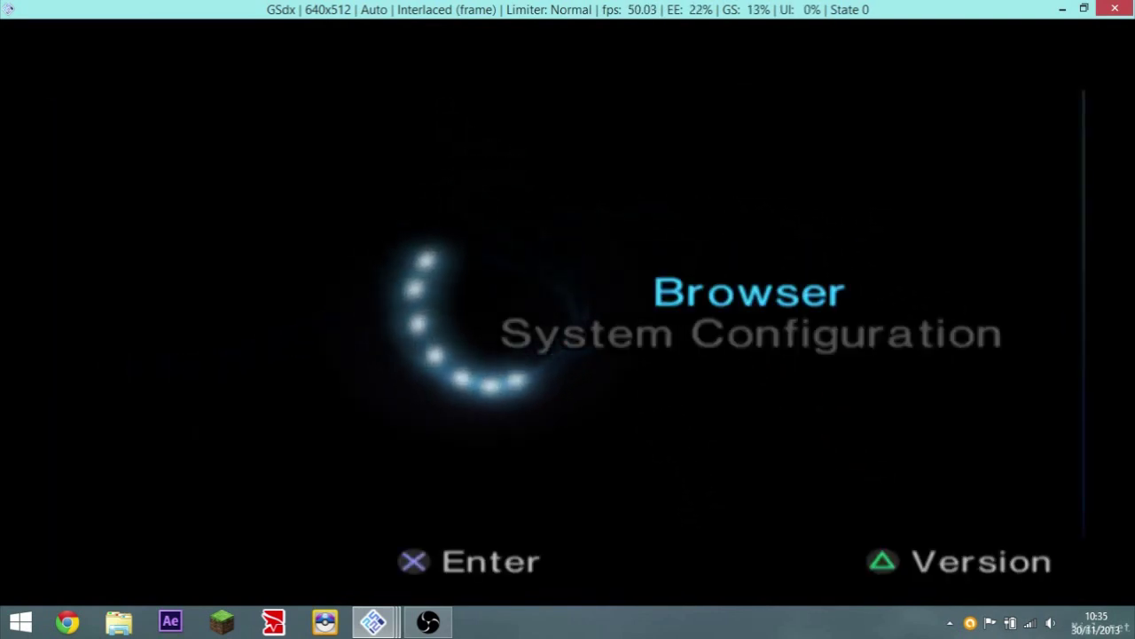
pyautogui.press('Down')
pyautogui.press('Up')
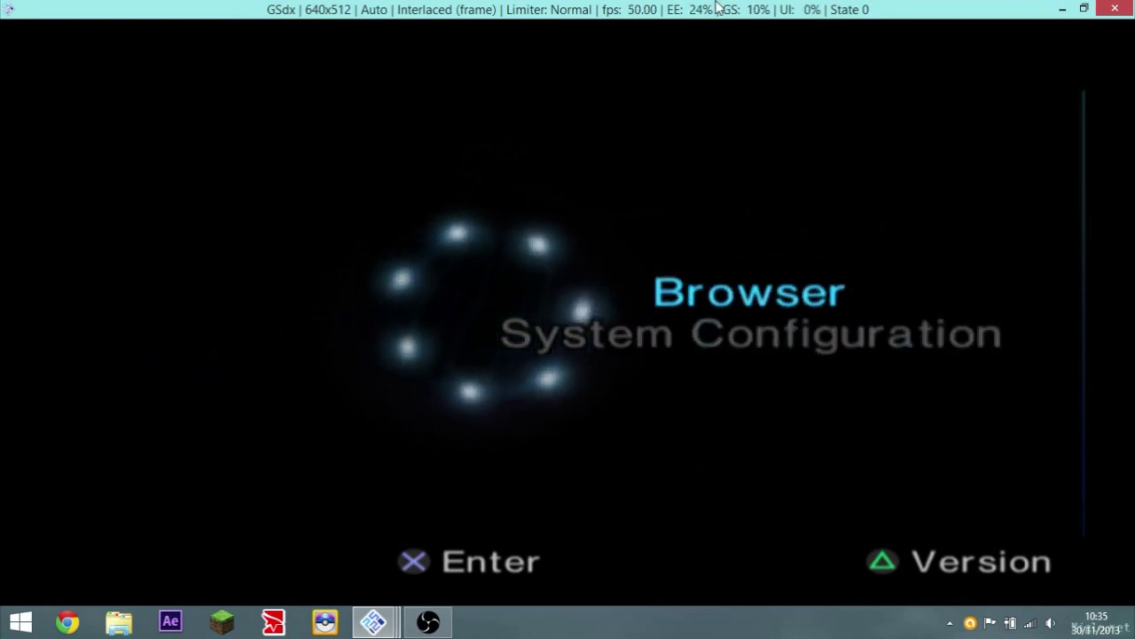
pyautogui.press('Return')
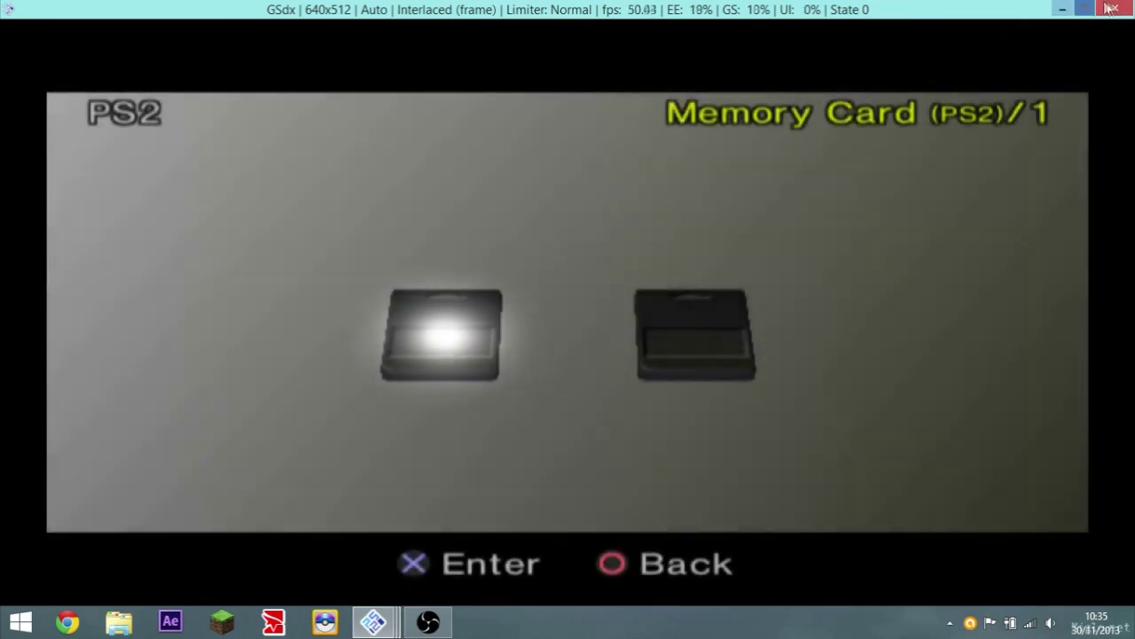
# - Leave the game window and shut down the emulated system via System > Shutdown
pyautogui.press('Escape')
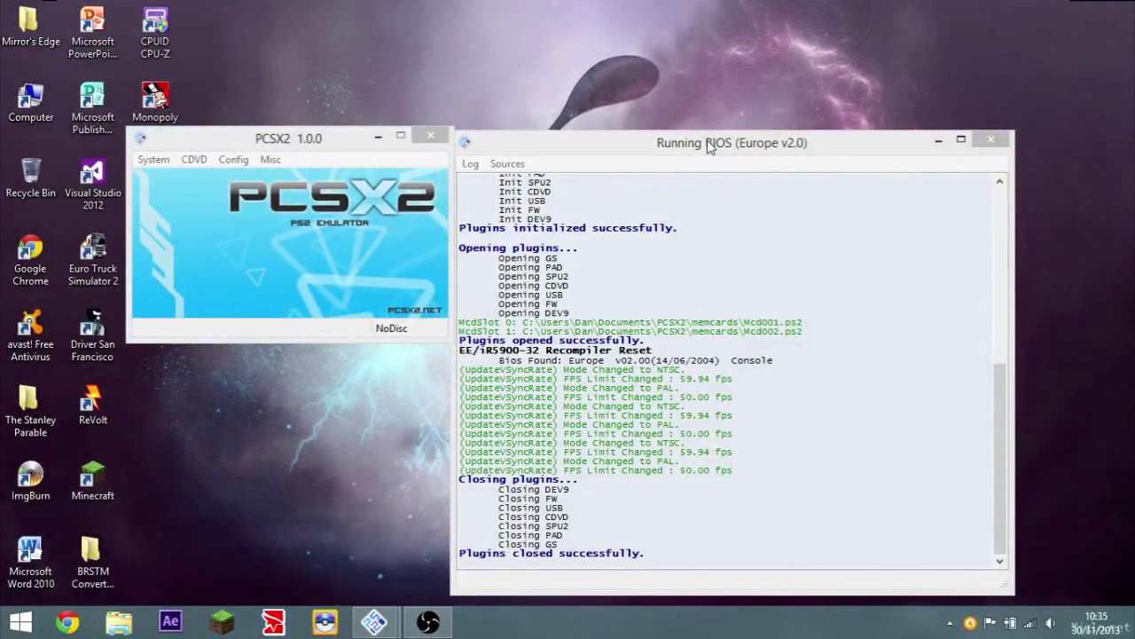
pyautogui.click(708, 143)
pyautogui.click(191, 158)
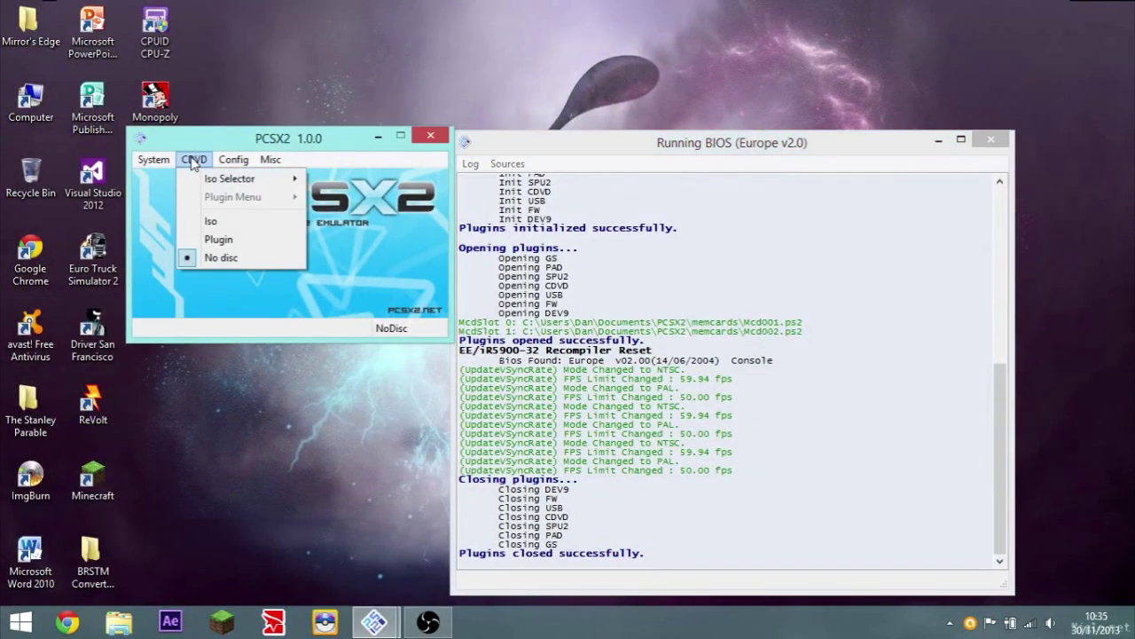
pyautogui.moveTo(175, 159)
pyautogui.click(173, 387)
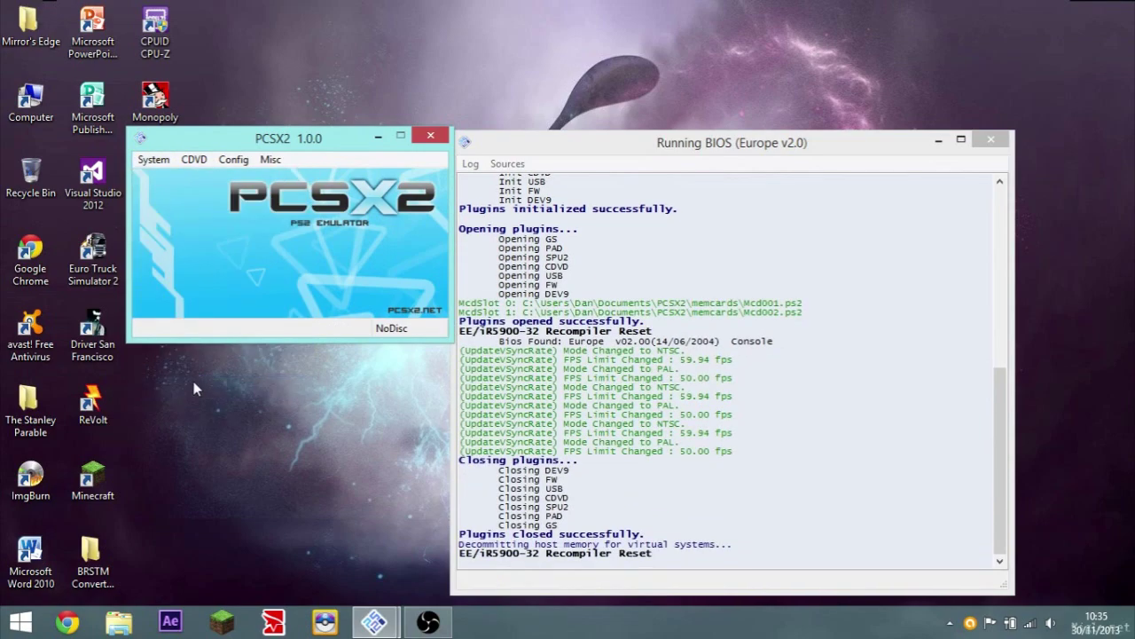